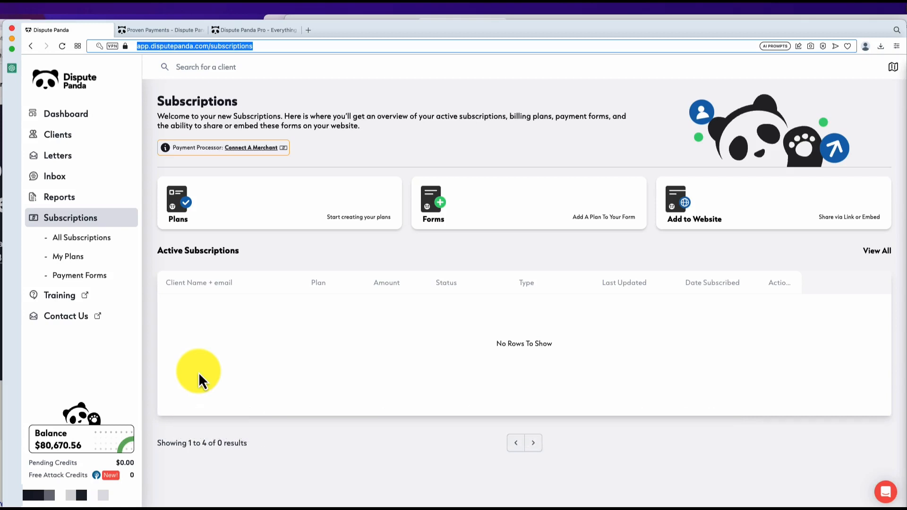
Step: Switch to the Dispute Panda Pro tab to view the Pro upgrade landing page
click(242, 30)
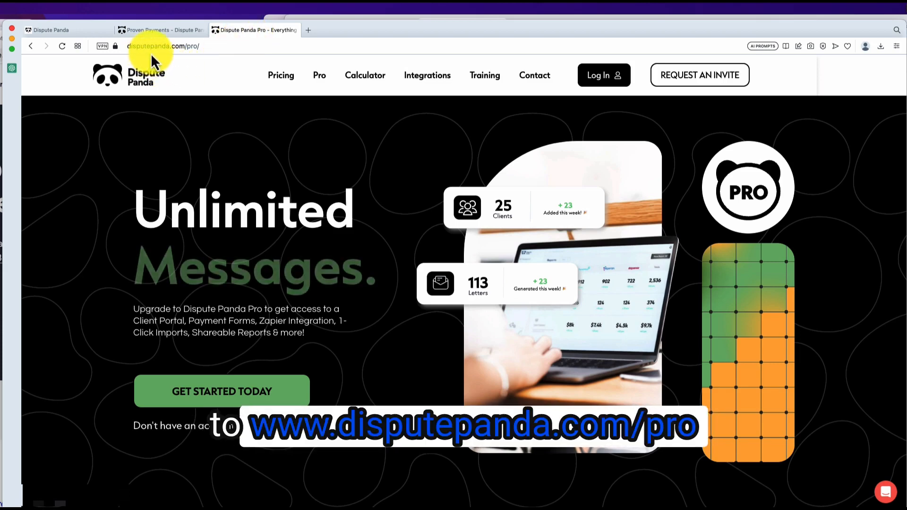
Step: Review the Proven Payments merchant application page, then go back to the Subscriptions overview
click(96, 34)
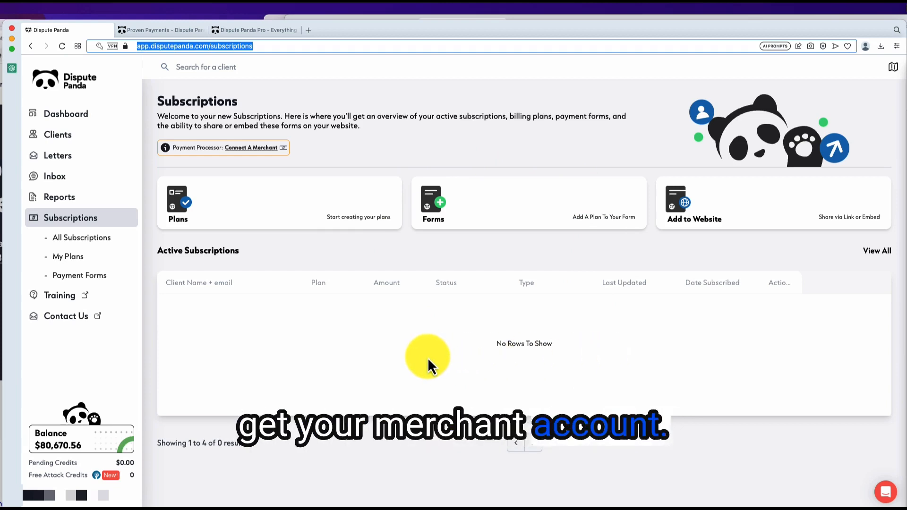
click(156, 31)
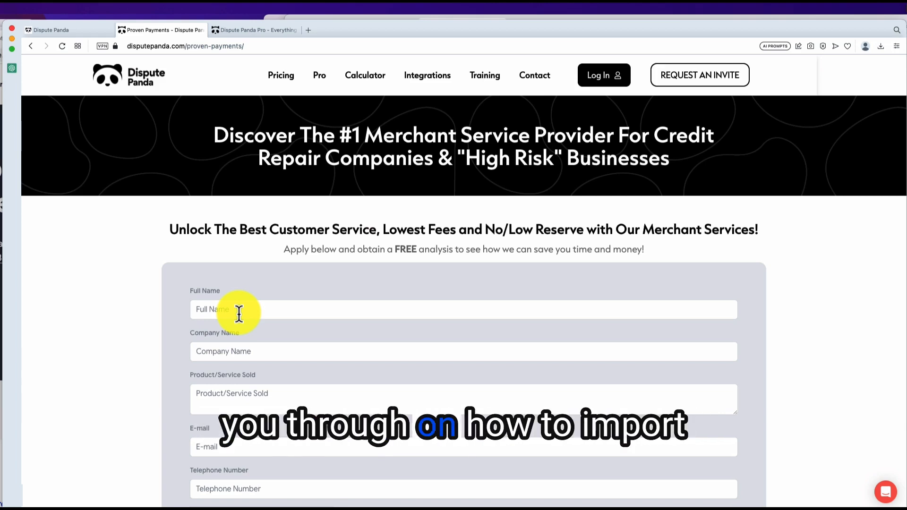
click(78, 32)
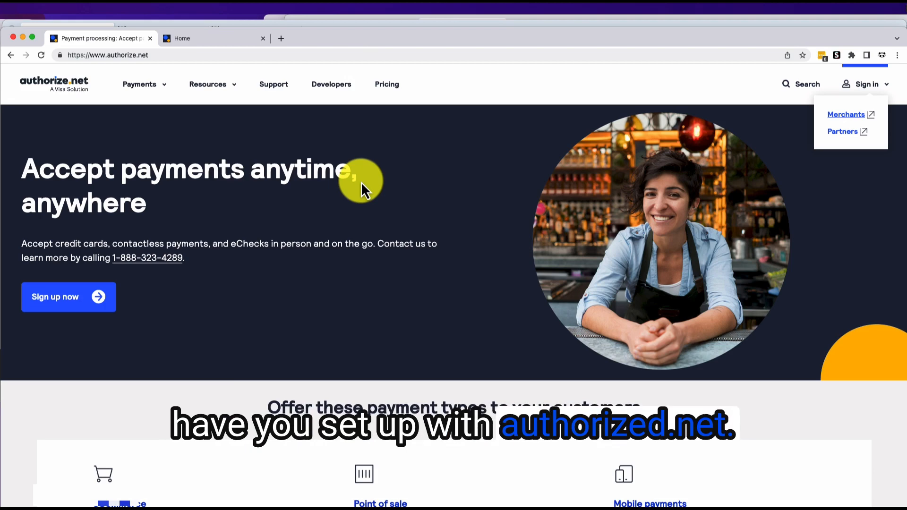
Step: Continue the Authorize.net session and go to Account > API Credentials & Keys
click(233, 39)
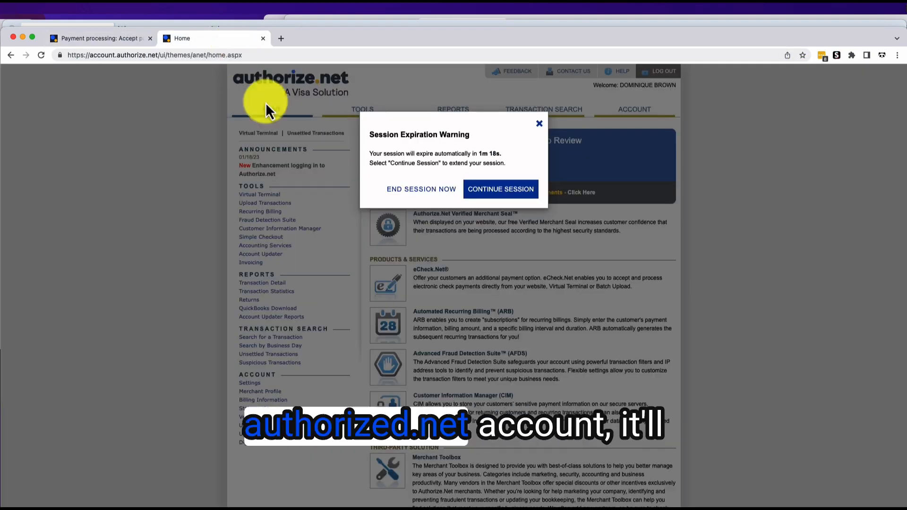
click(497, 191)
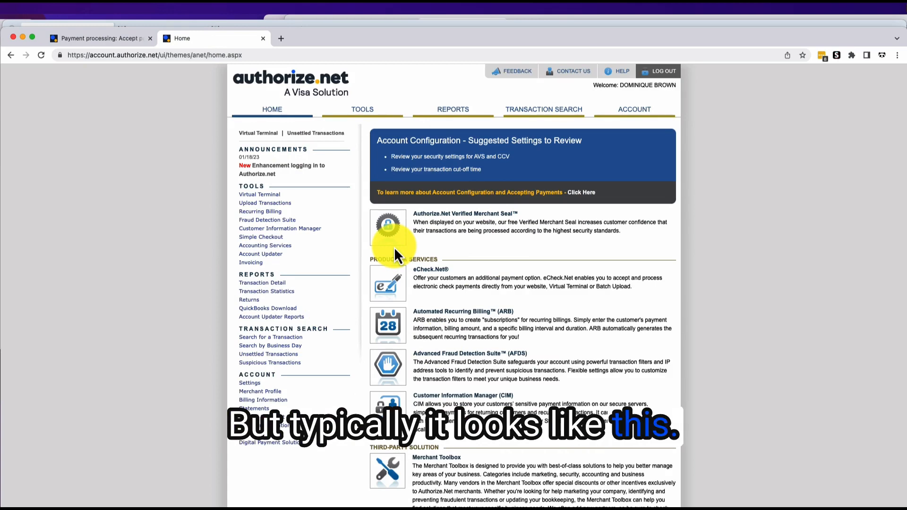
click(629, 113)
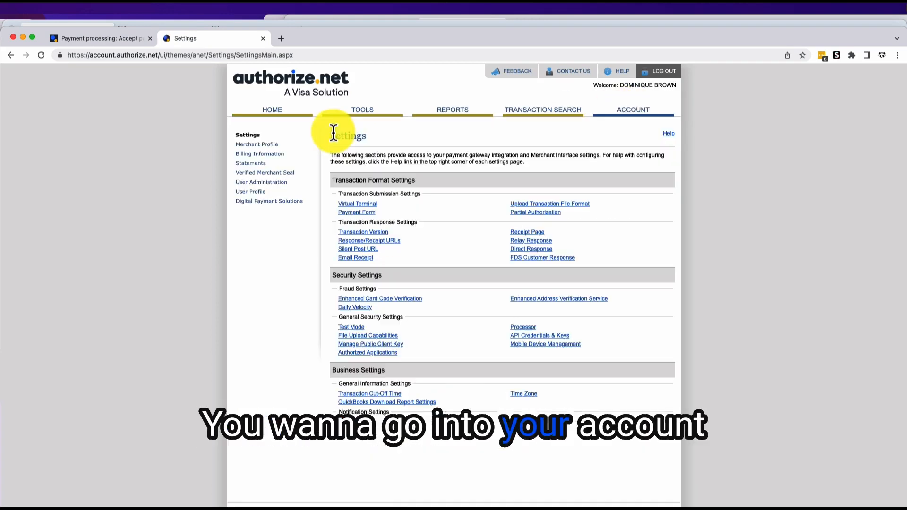
click(520, 336)
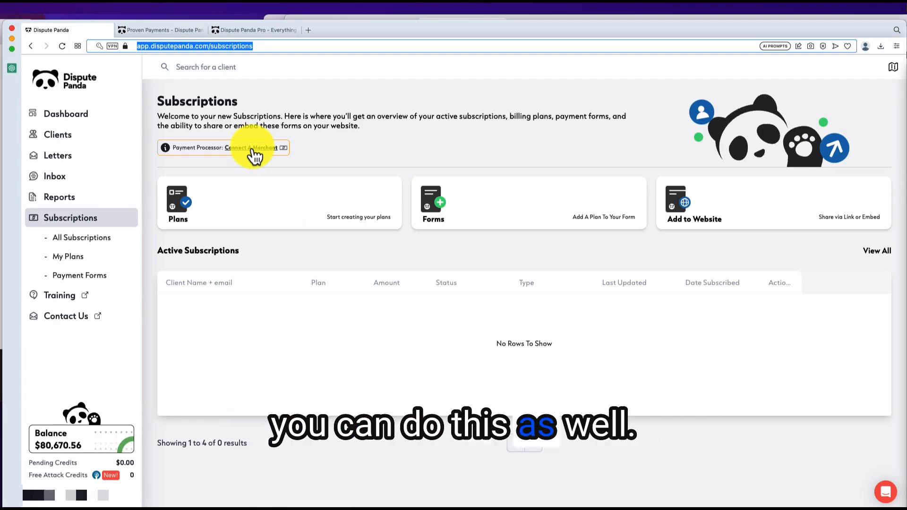
Step: Connect Authorize.net with the API Login ID and Transaction Key, test it, save, and close the panel
click(253, 149)
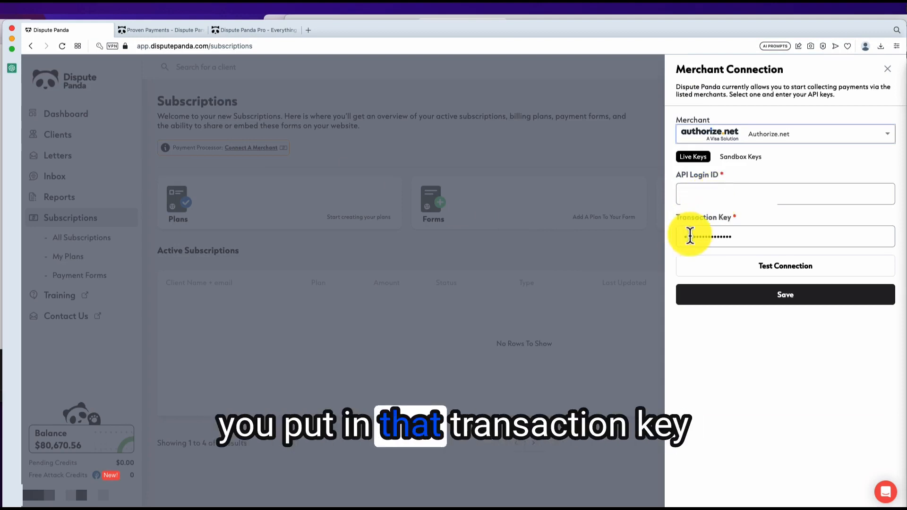
click(767, 272)
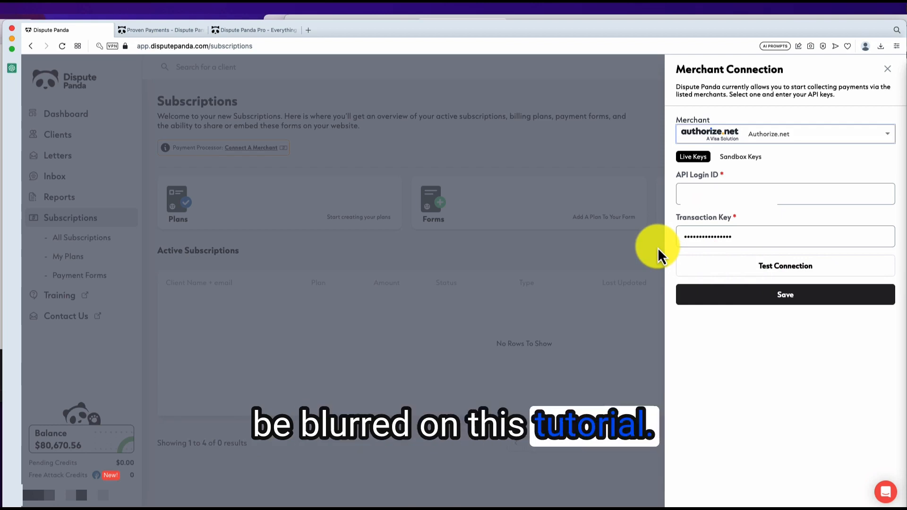
click(777, 297)
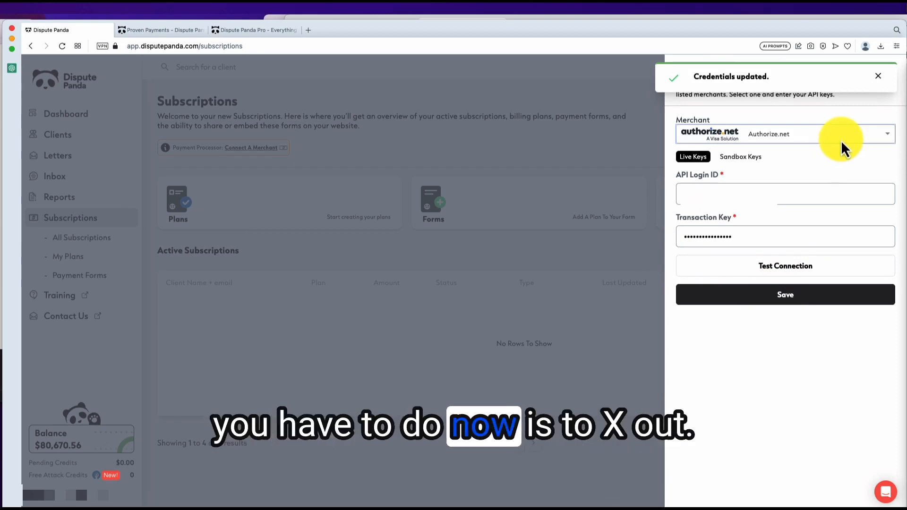
click(878, 77)
click(885, 71)
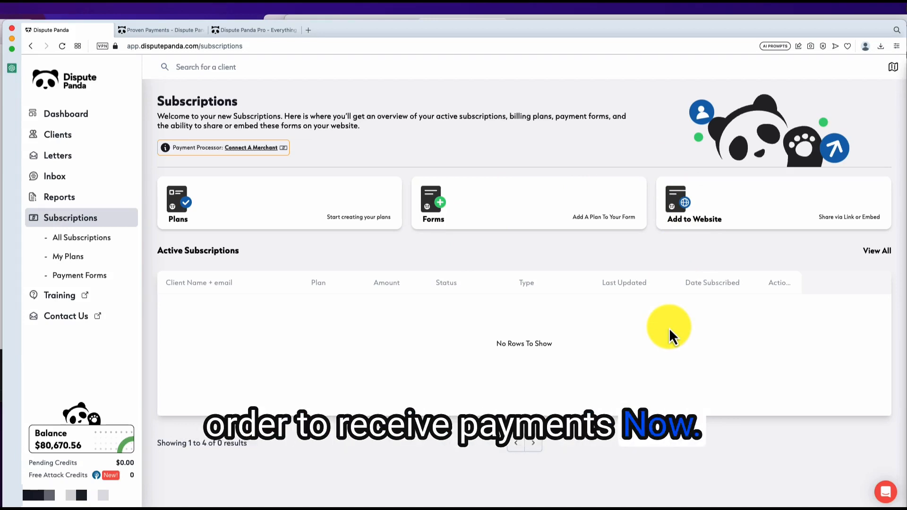
Step: Go to My Plans from All Subscriptions and open a blank Create New Billing Plan form
click(97, 244)
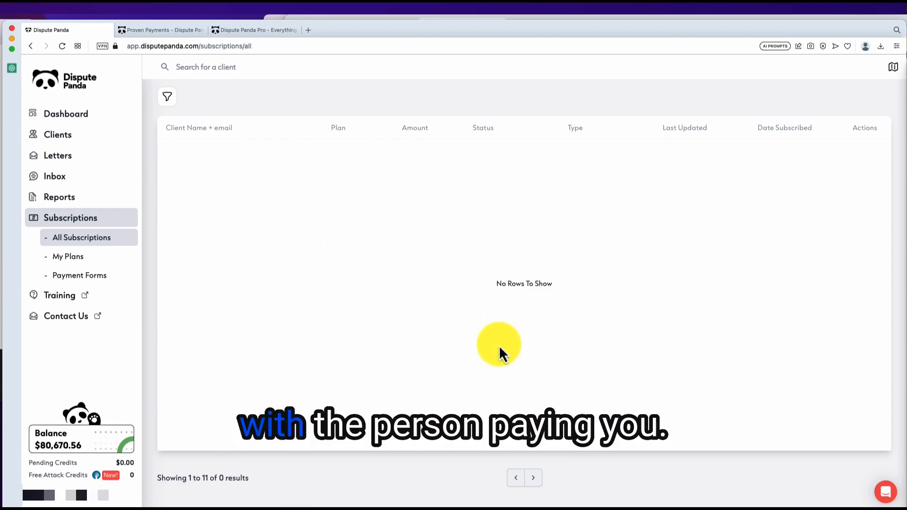
click(69, 258)
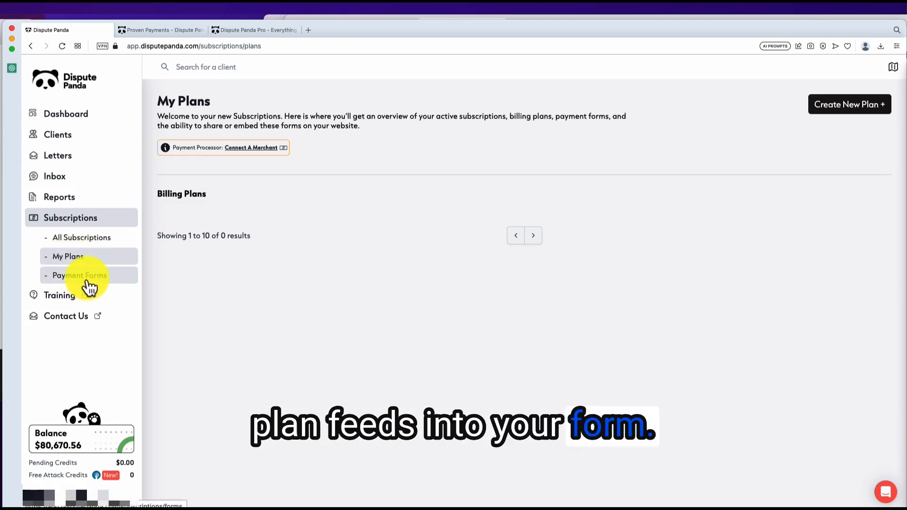
click(831, 106)
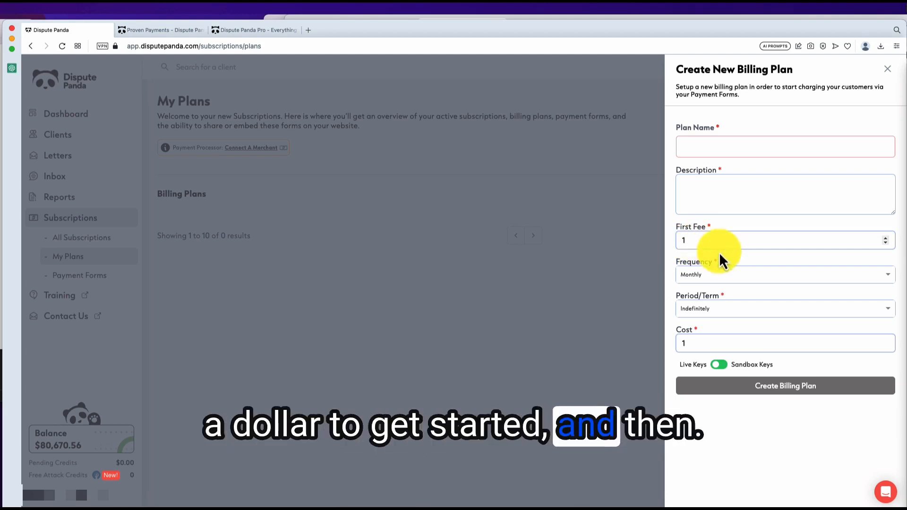
Step: Keep Monthly frequency and Indefinitely term, trying First Fee and Cost amounts 99, 299 and 1000
click(692, 280)
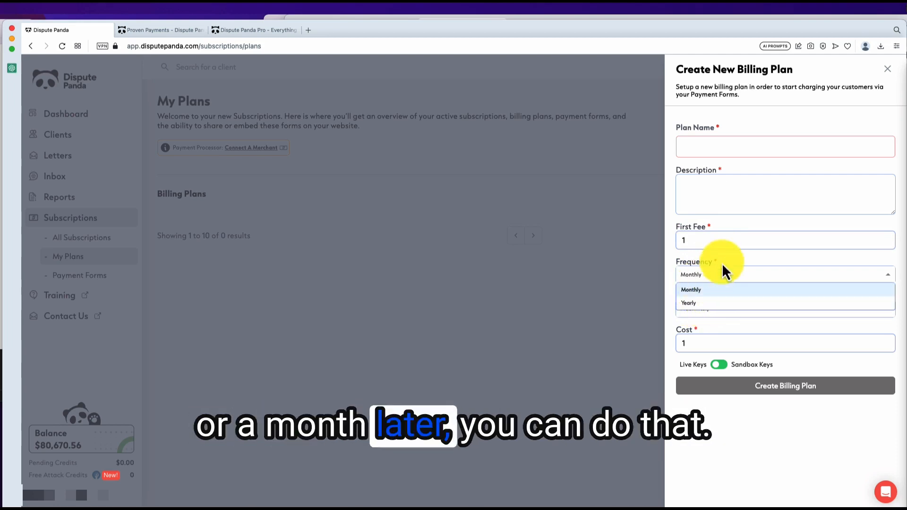
click(733, 257)
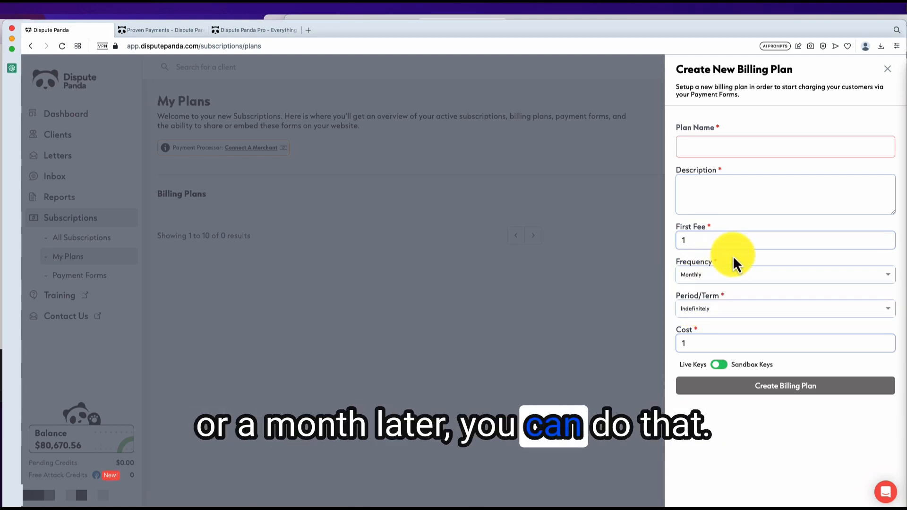
click(703, 312)
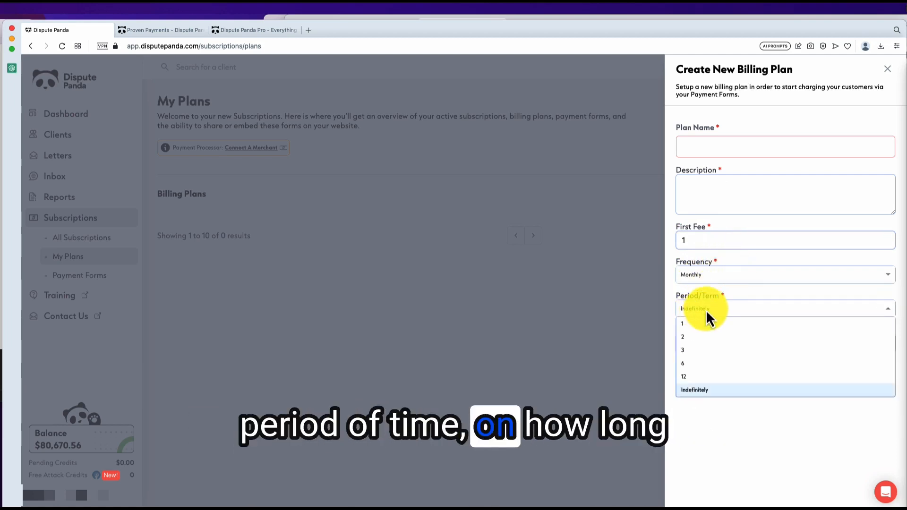
click(727, 307)
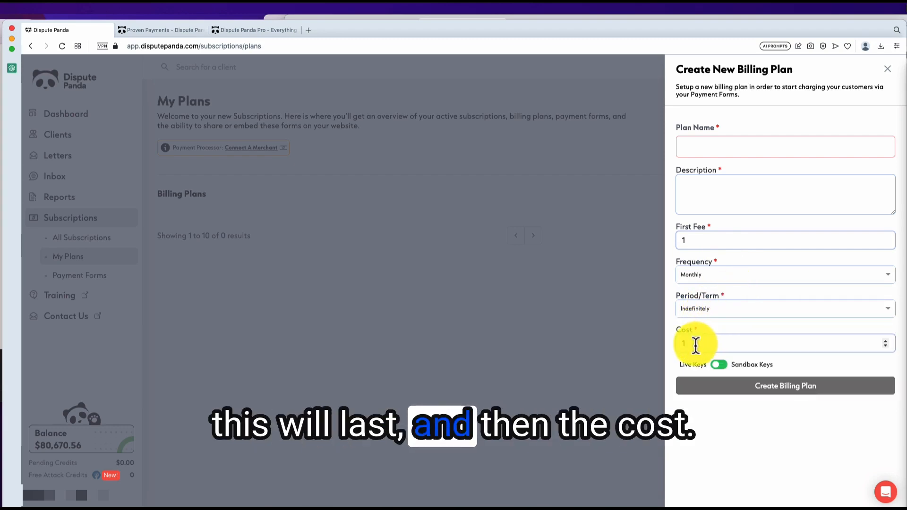
click(676, 242)
text(99)
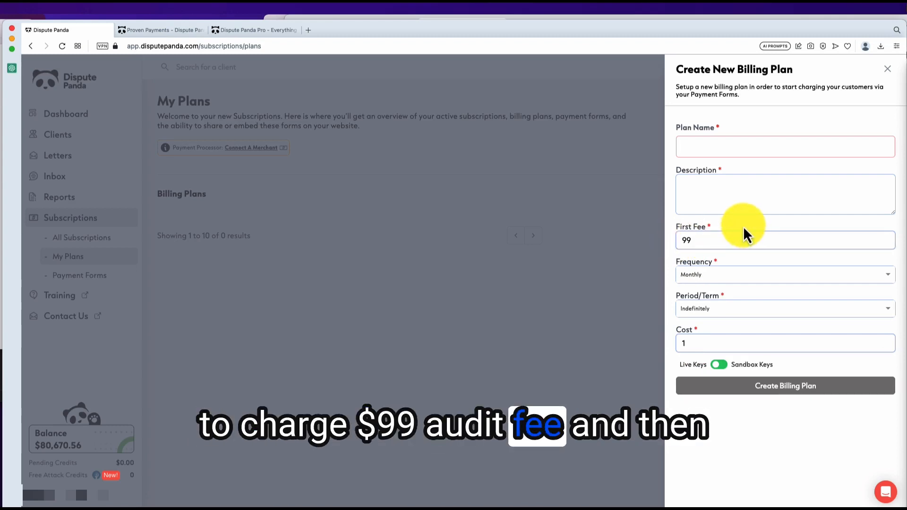
drag(701, 344, 664, 346)
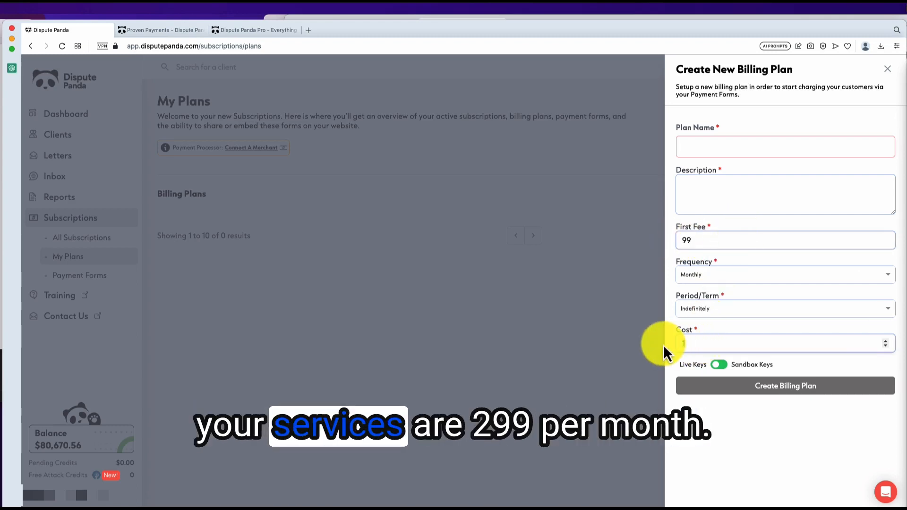
text(299)
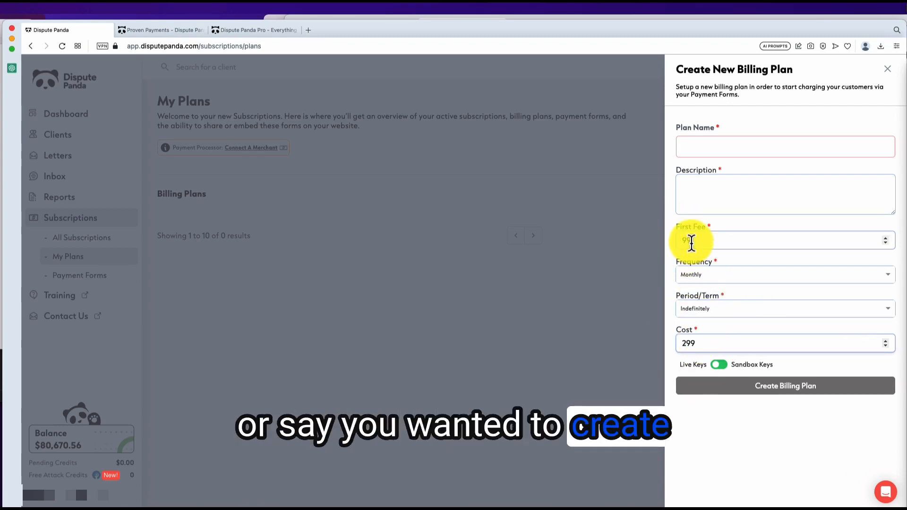
text(1000)
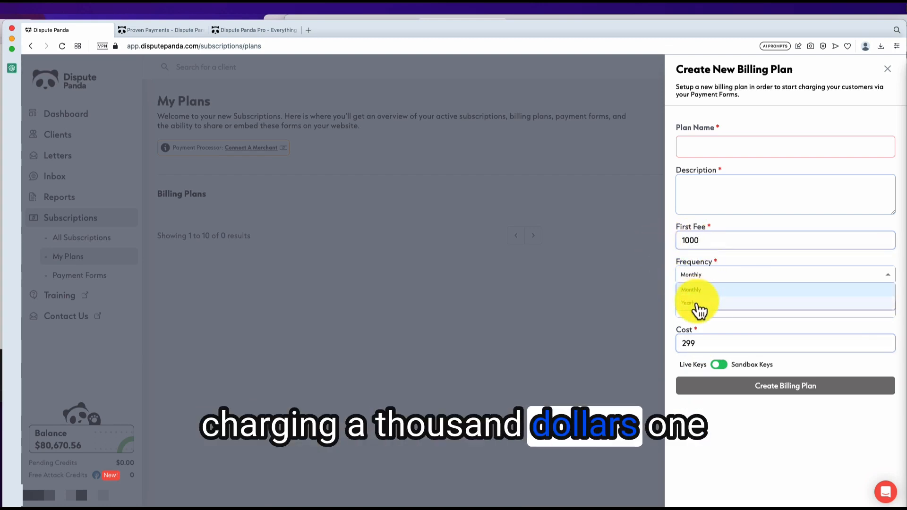
Step: Try a Yearly frequency with a term of 1 and a Cost of 1
click(697, 304)
click(709, 310)
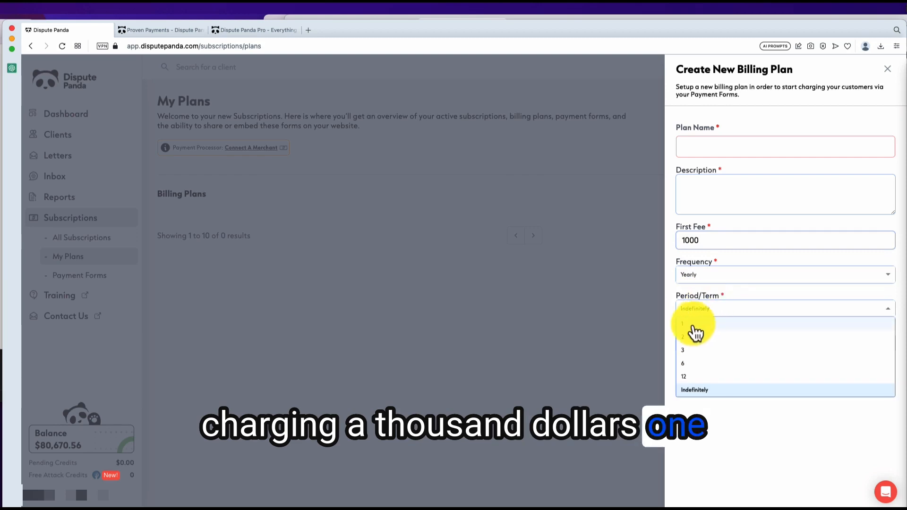
click(692, 331)
double_click(701, 341)
text(1)
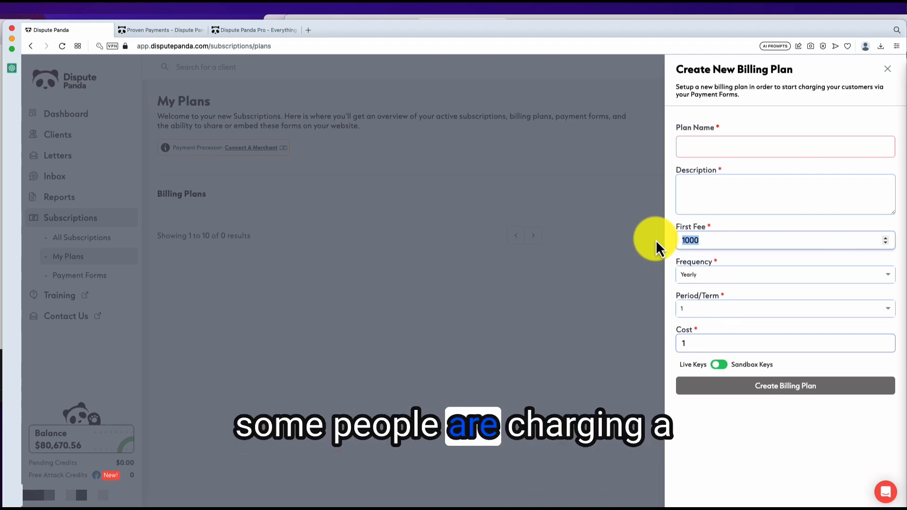
Step: Return the plan to Monthly billing, Indefinitely, with a Cost of 99
text(1)
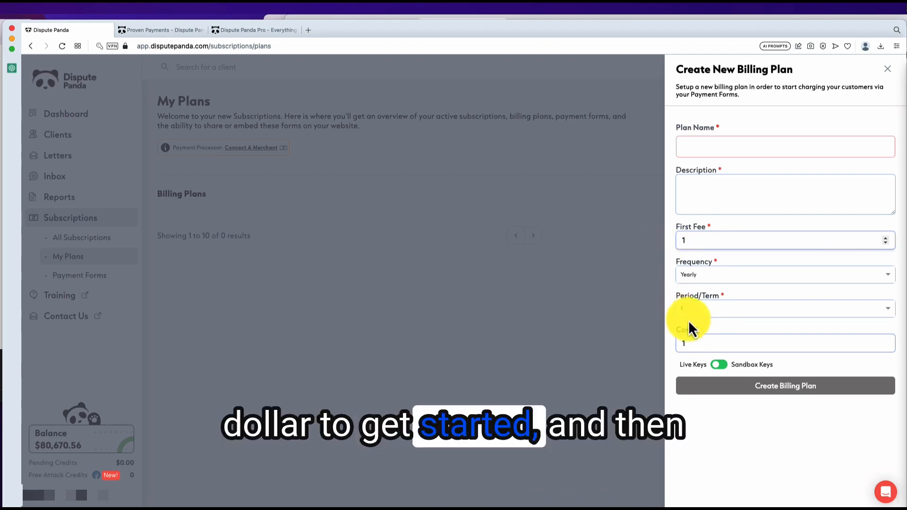
click(689, 310)
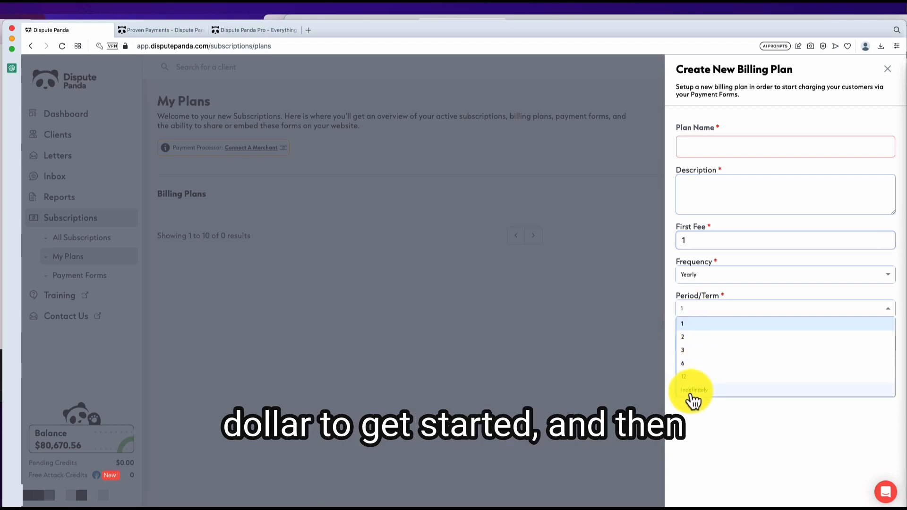
click(690, 394)
click(696, 273)
click(692, 291)
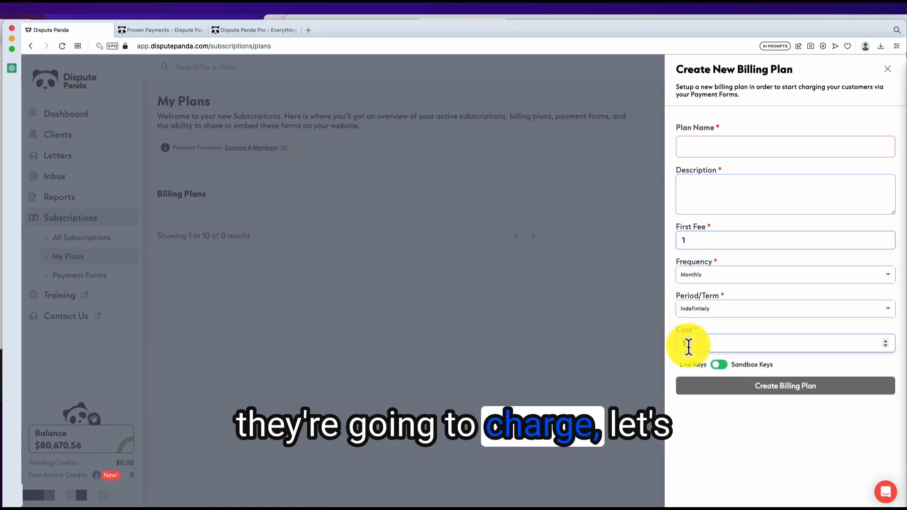
text(99)
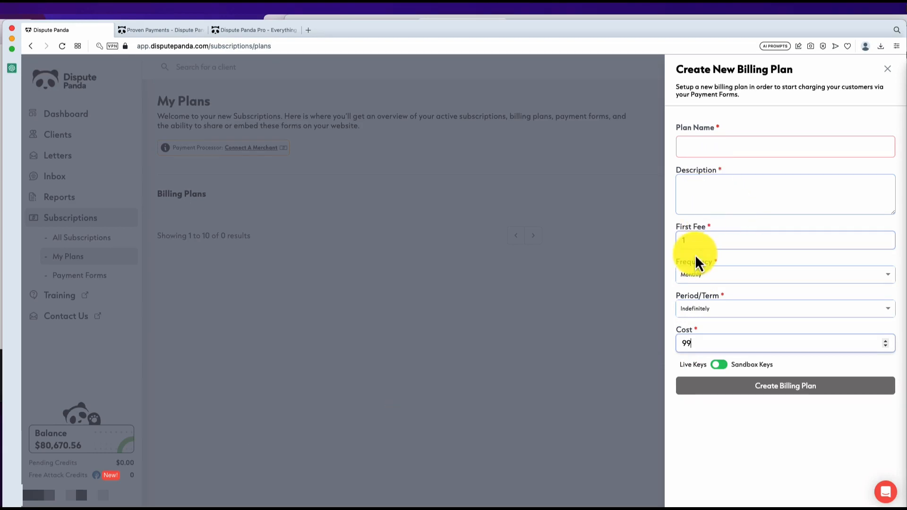
Step: Create the '1 start' plan, described as '1 dollar to 99.99', at $99.00 monthly
click(700, 149)
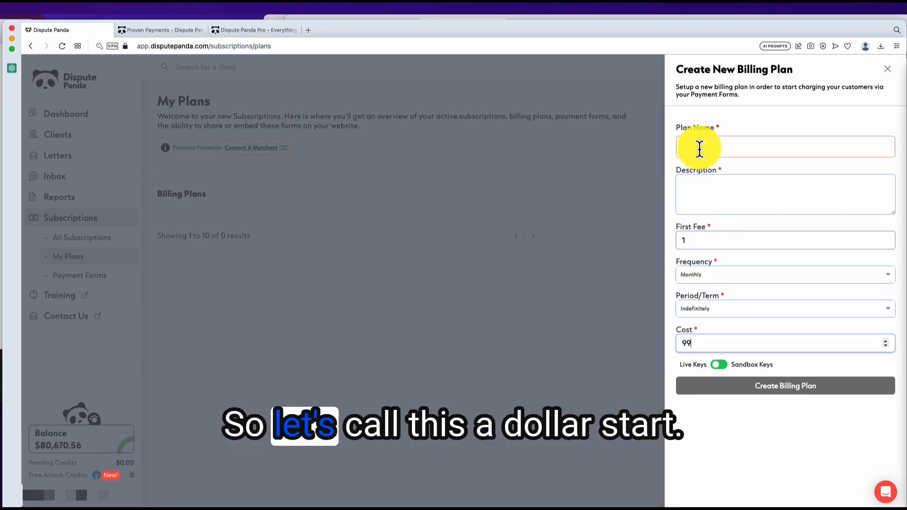
text(1start)
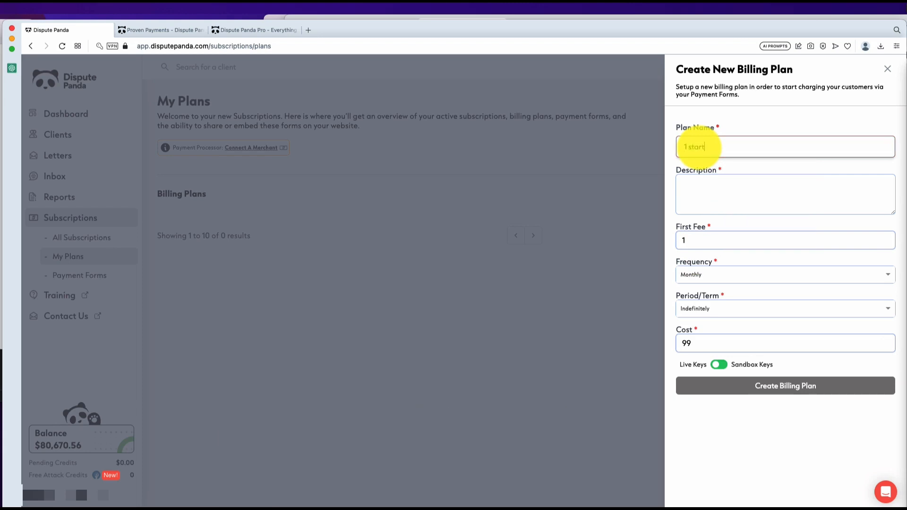
click(700, 188)
text(st)
key(BackSpace)
key(BackSpace)
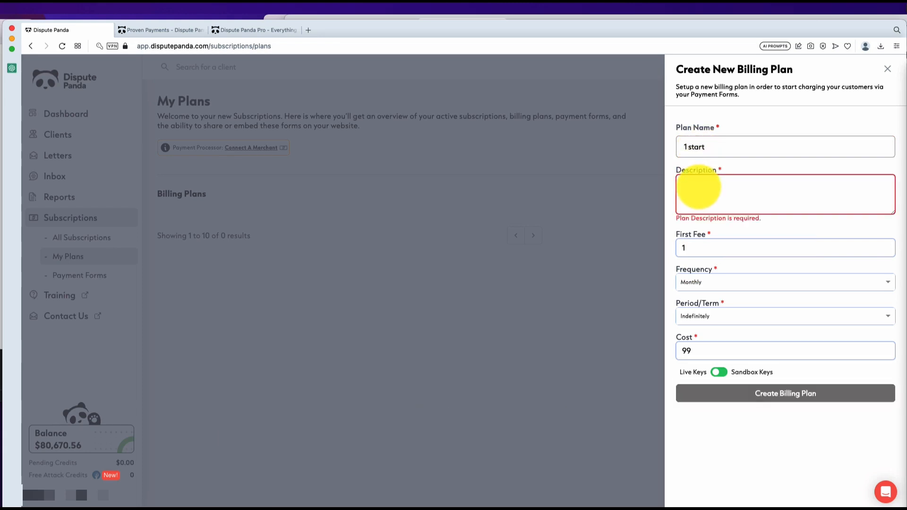
text(1 dollar to)
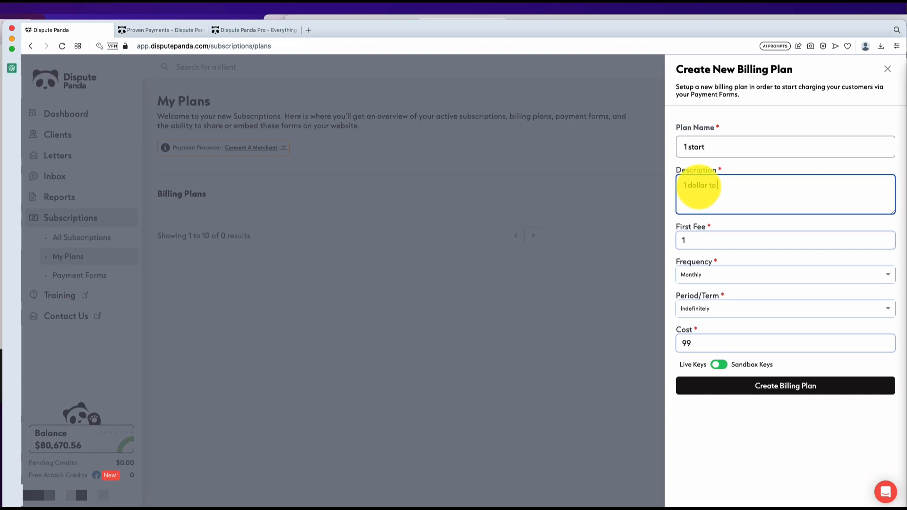
text( $99.99)
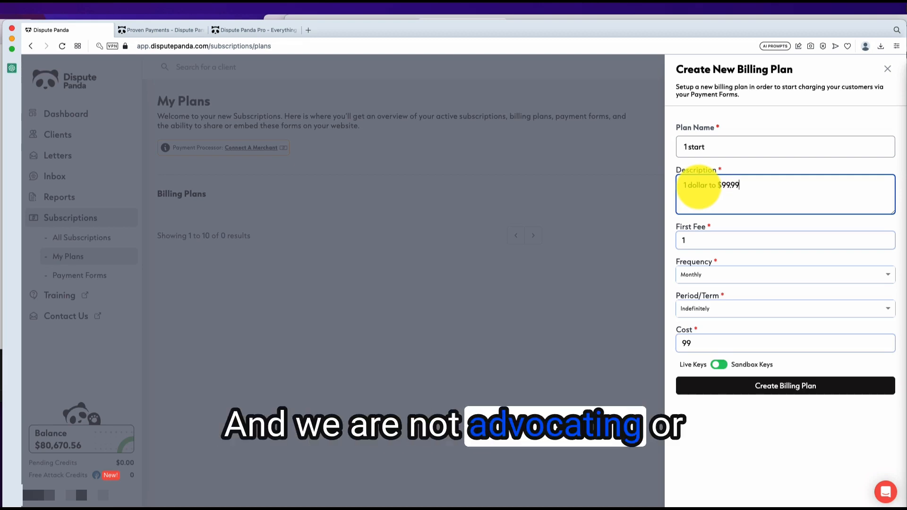
key(BackSpace)
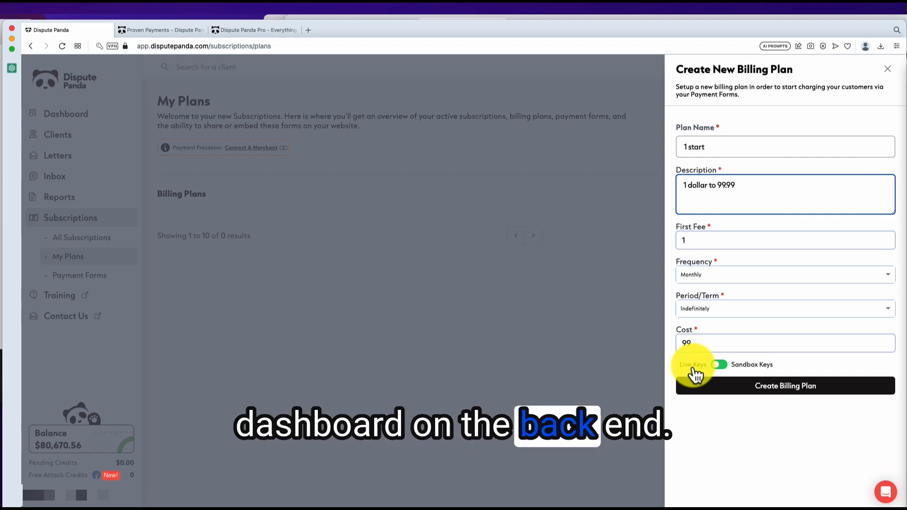
click(754, 391)
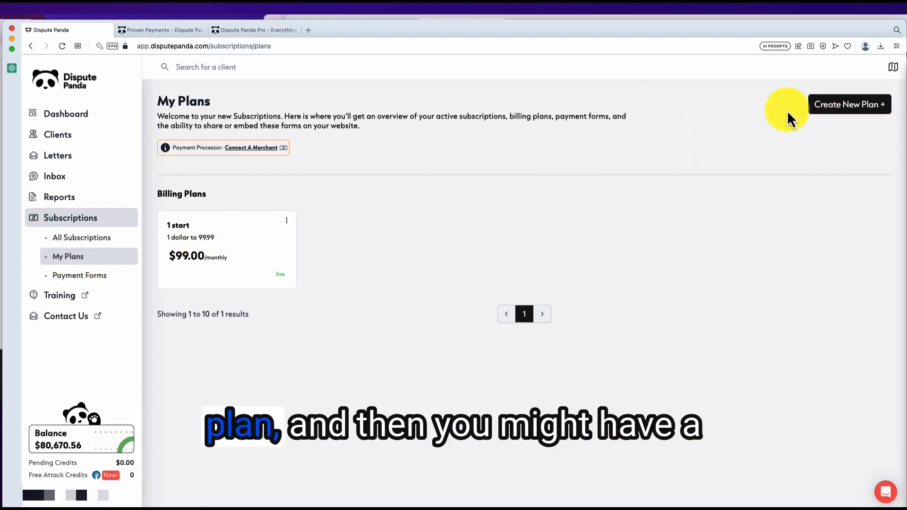
Step: Fill in a second plan named '99 to start' with cost 199.99, adjusting its description
click(830, 107)
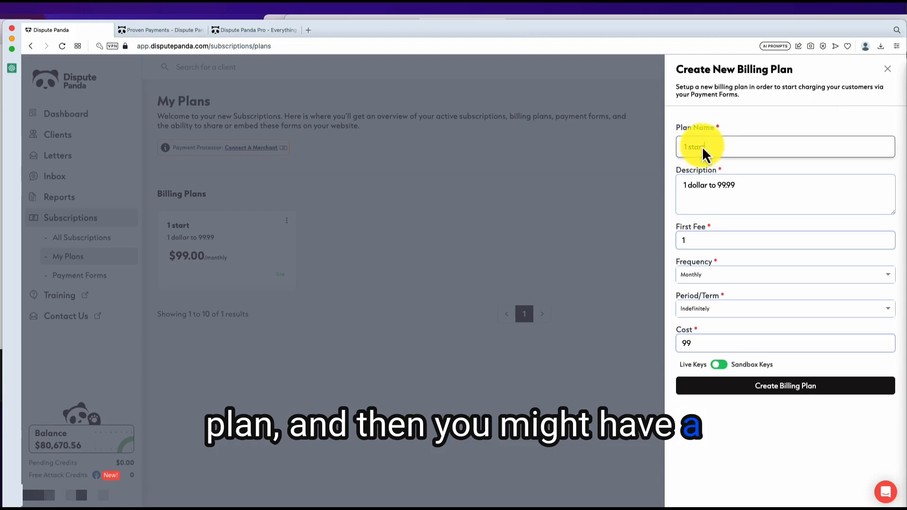
drag(704, 151, 633, 153)
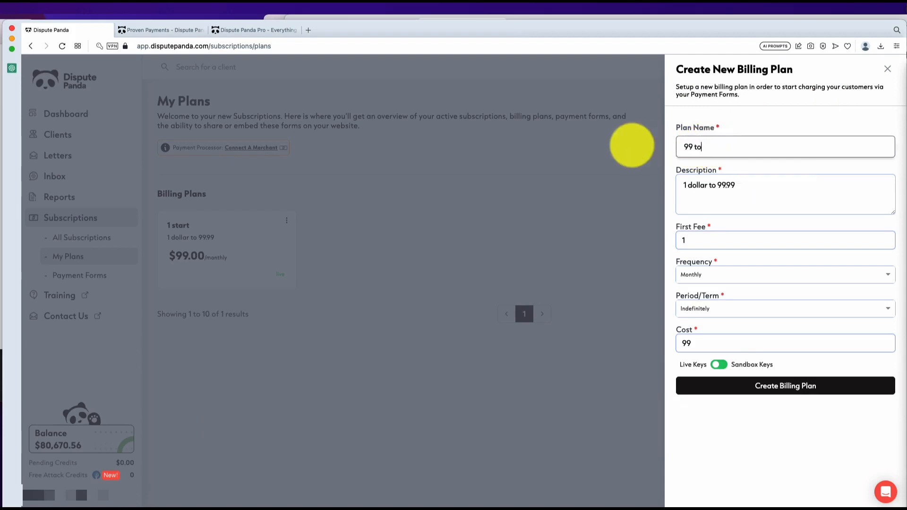
text(99 to start)
click(686, 187)
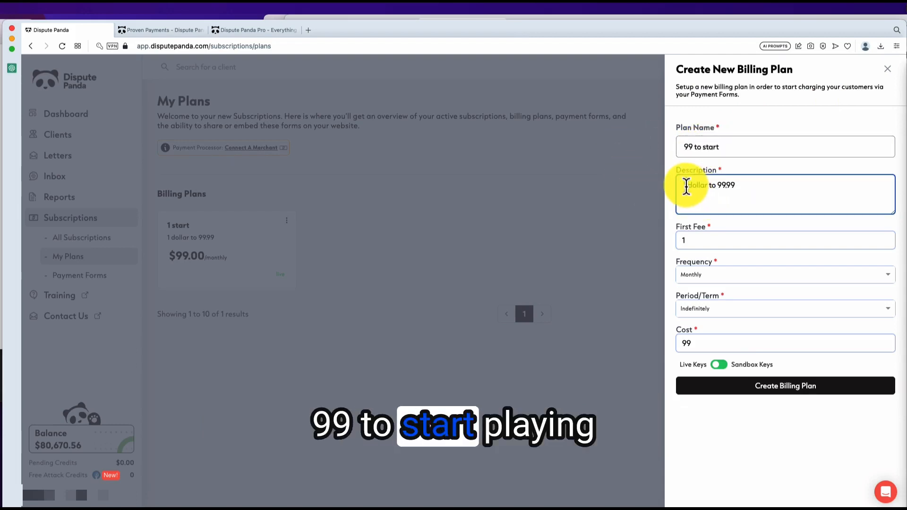
key(BackSpace)
text(99 to start)
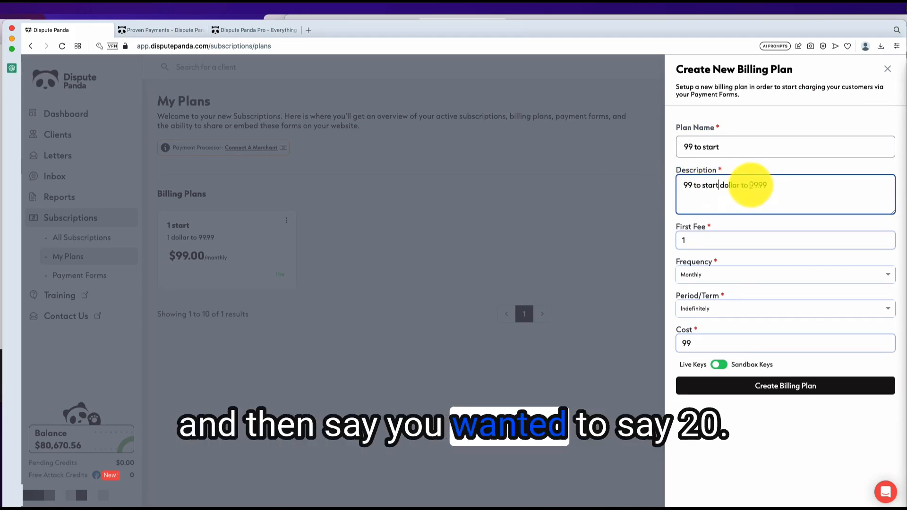
drag(755, 186, 778, 187)
key(BackSpace)
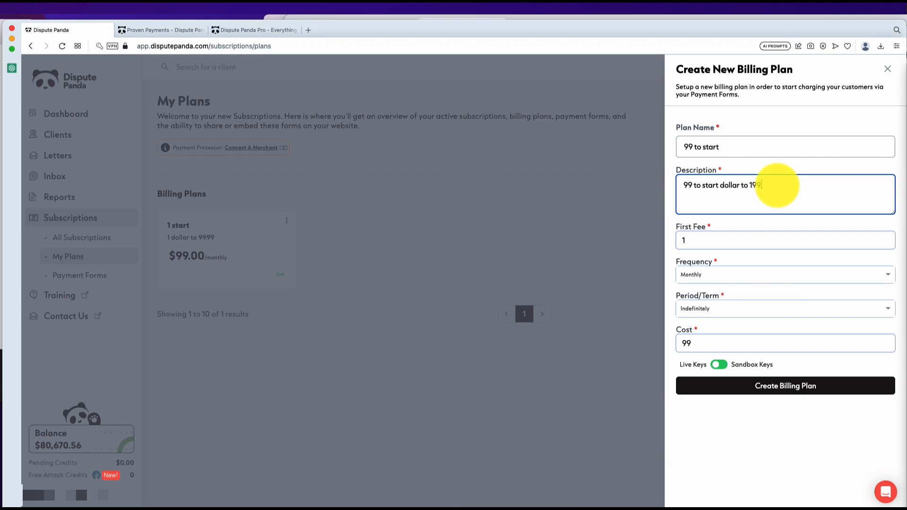
double_click(719, 333)
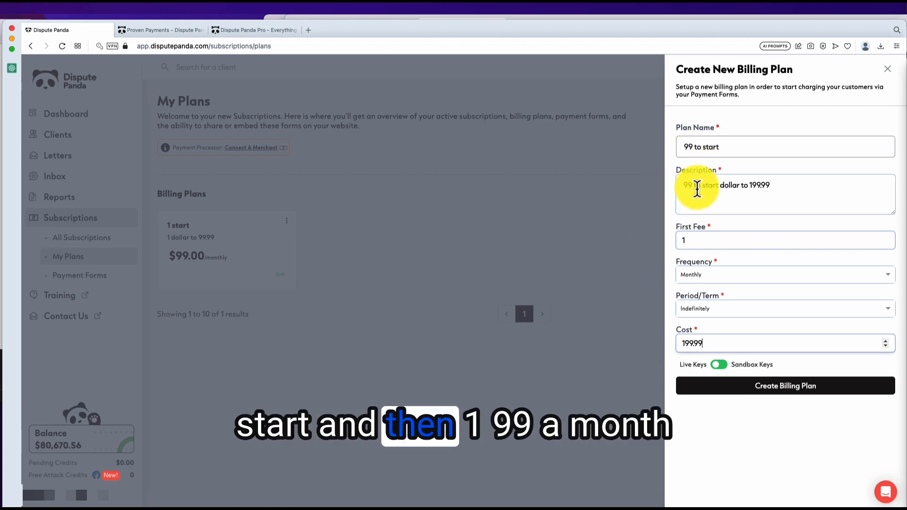
Step: Create the '99 to start' plan and start a new payment form under Payment Forms
click(741, 391)
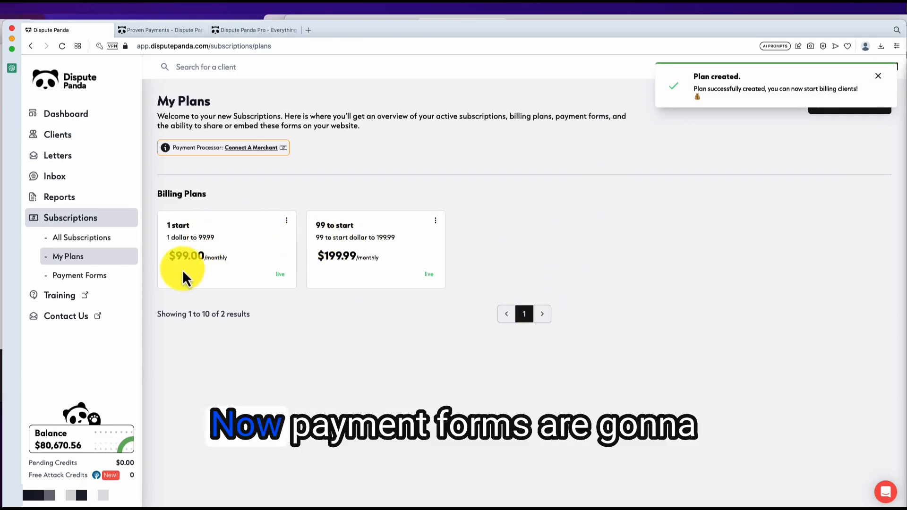
click(88, 283)
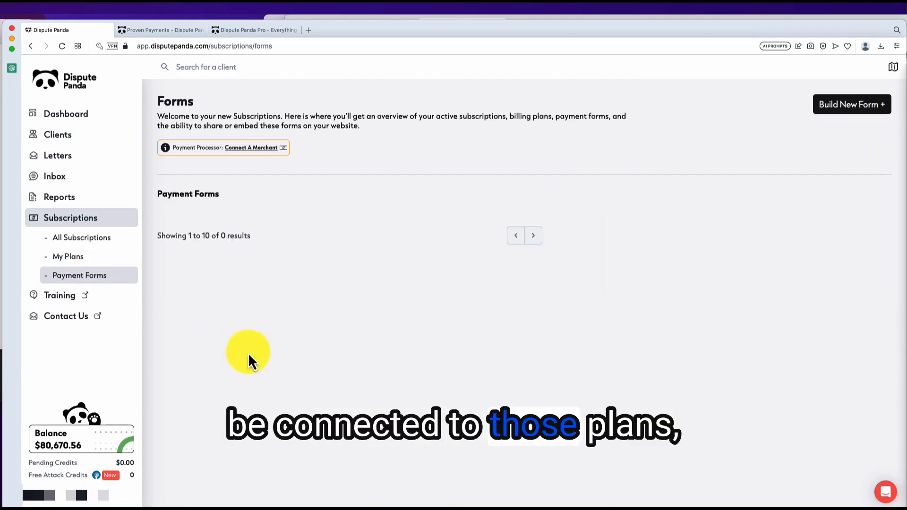
click(843, 106)
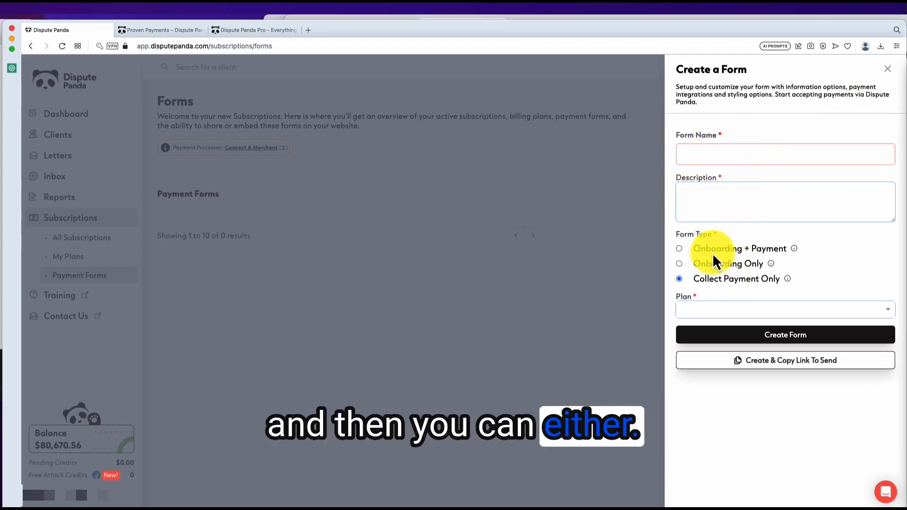
Step: Read the Form Type info tips, then list the available plans: 1 start and 99 to start
mouse_move(797, 249)
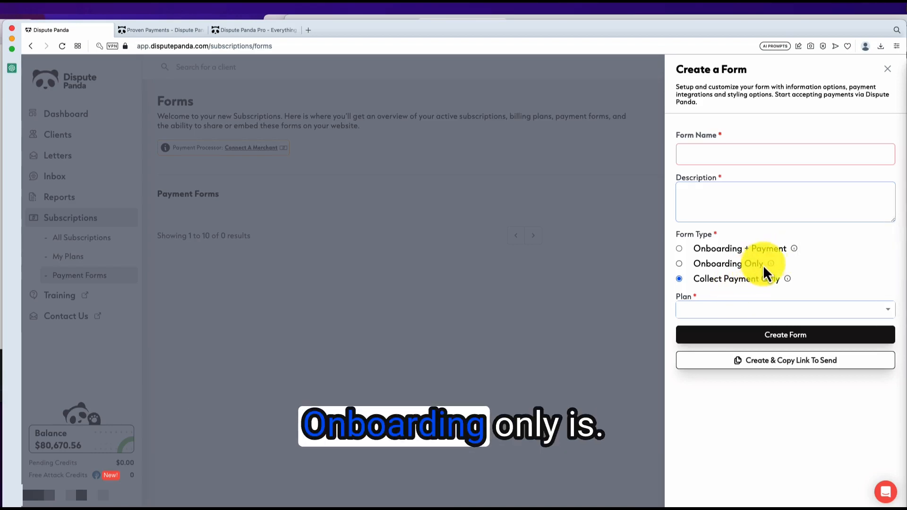
mouse_move(772, 267)
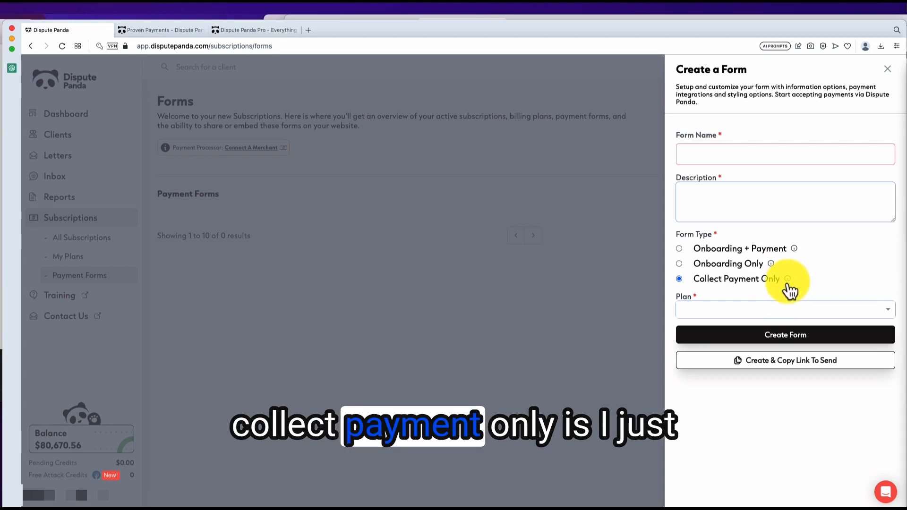
mouse_move(788, 289)
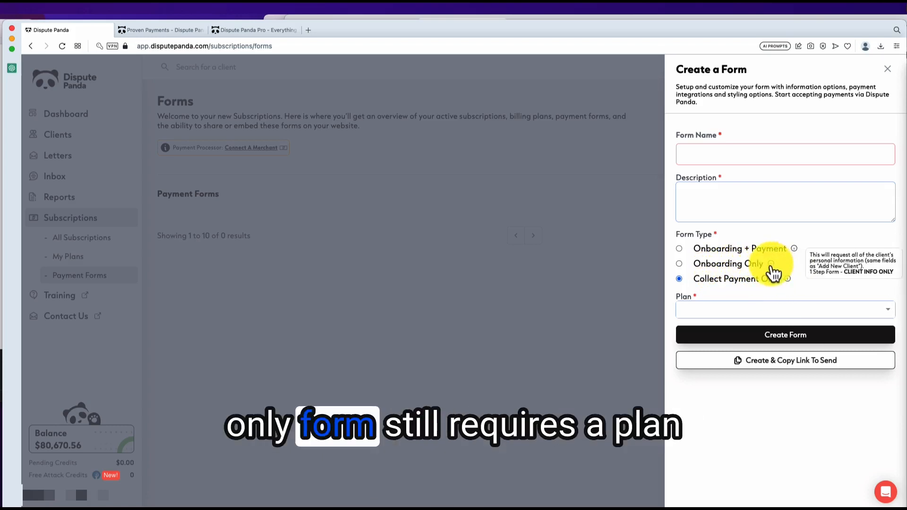
click(752, 310)
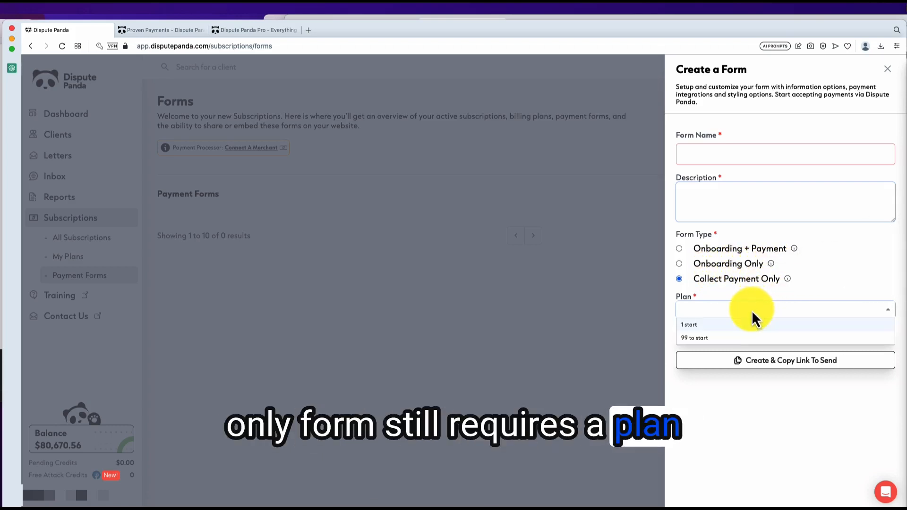
Step: Attach the '1 start' plan, switch the form type to Onboarding Only, and recheck the plan list
click(711, 326)
click(680, 264)
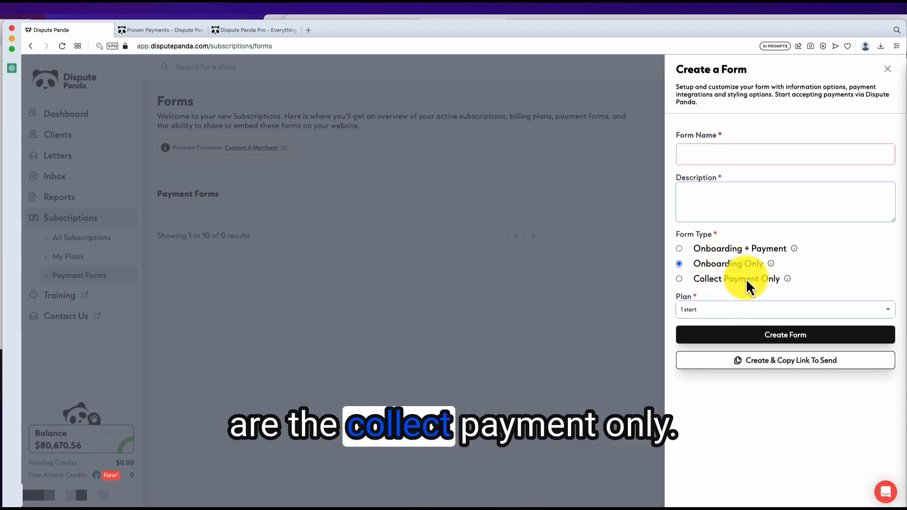
click(711, 310)
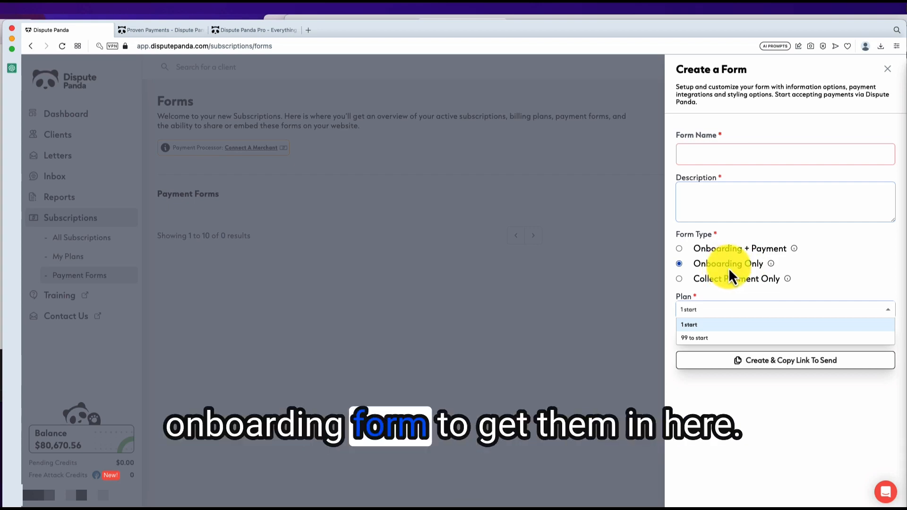
Step: Create the 'onboarding only' form, described 'This form is just used to get lead', on plan '1 start'
click(719, 156)
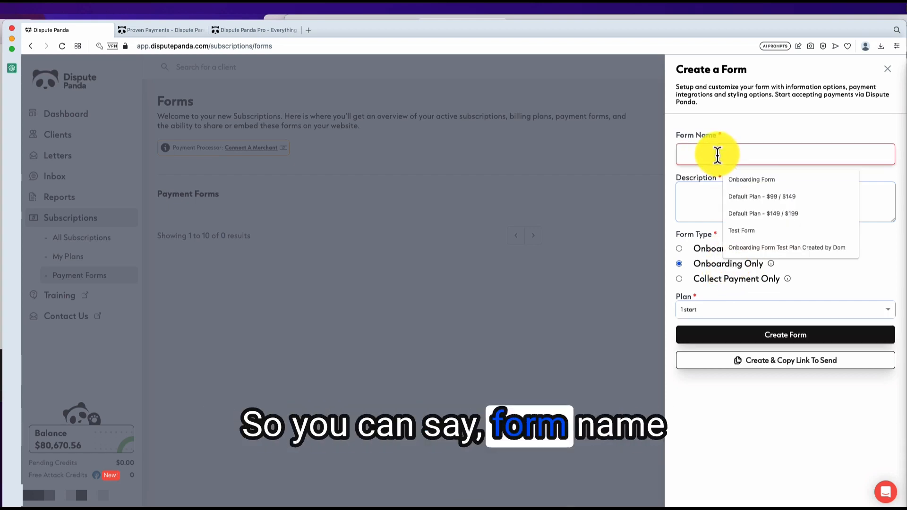
text(onboardi)
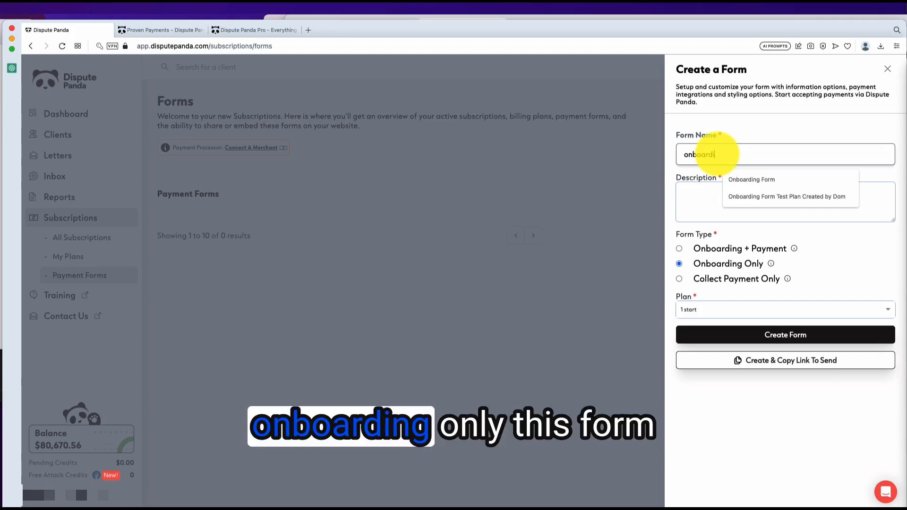
text(ng only)
click(712, 193)
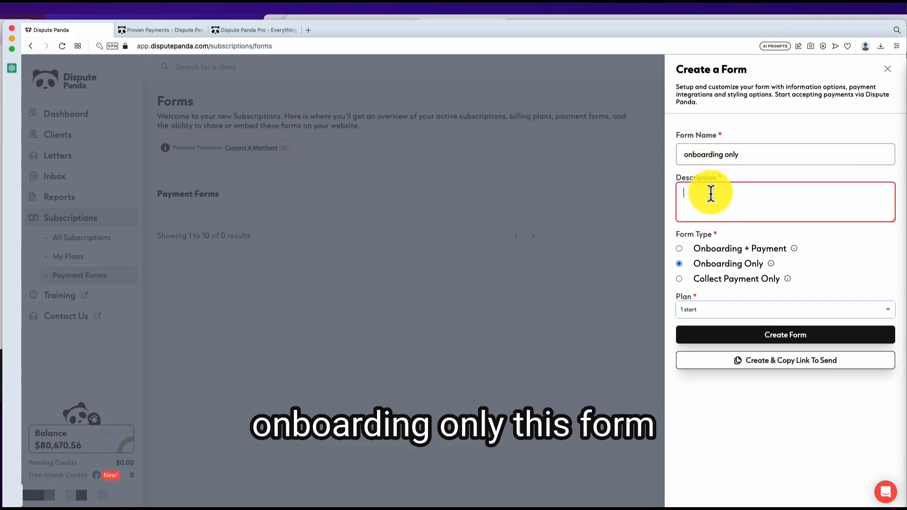
text(This form is just)
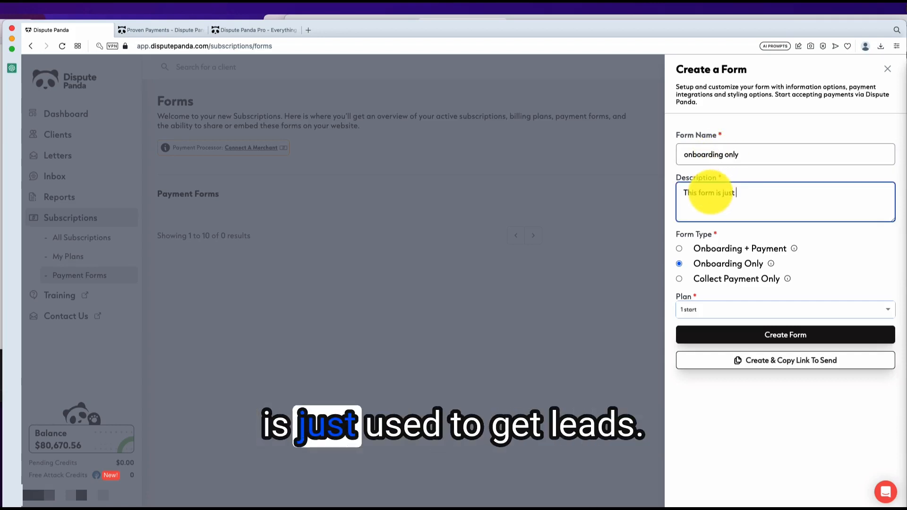
text( used to )
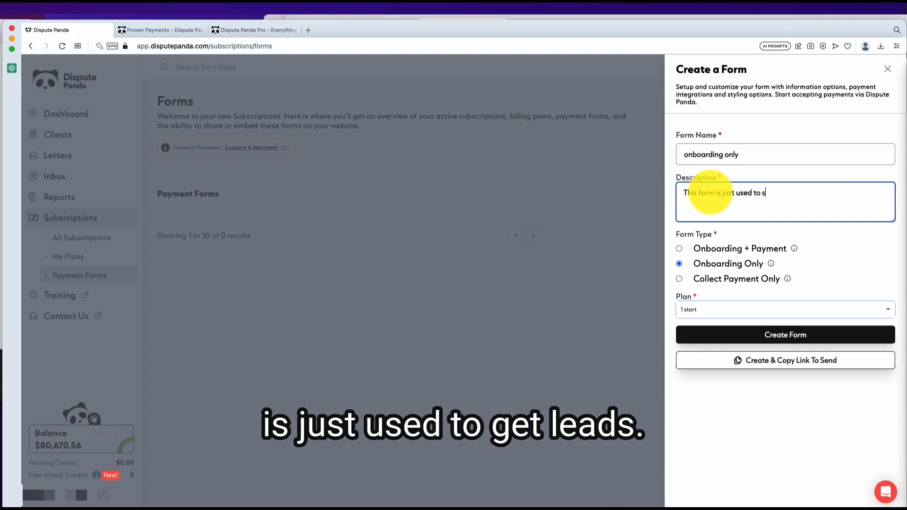
text(get leads into Dispute Panda)
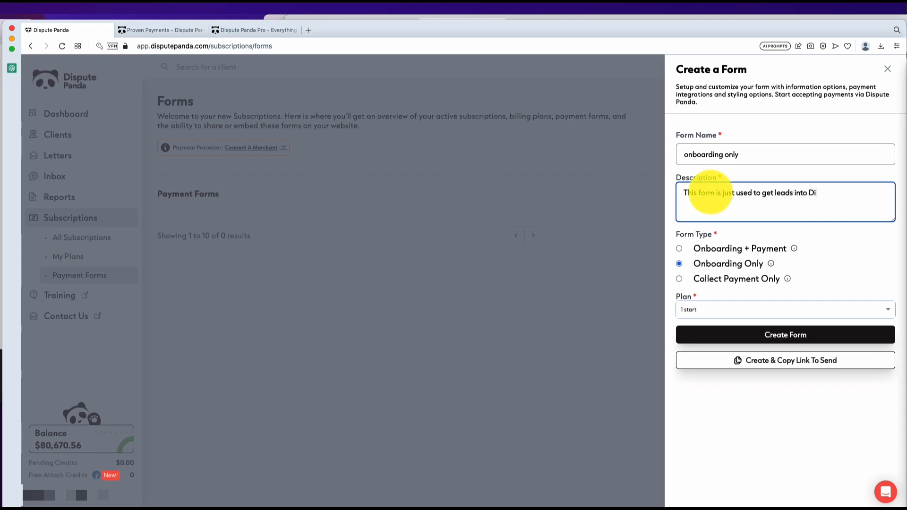
click(723, 309)
click(705, 325)
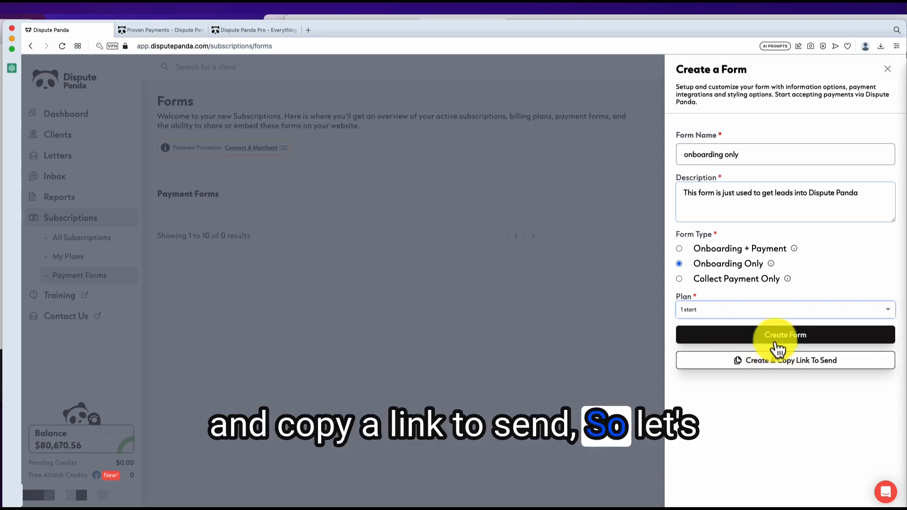
click(777, 346)
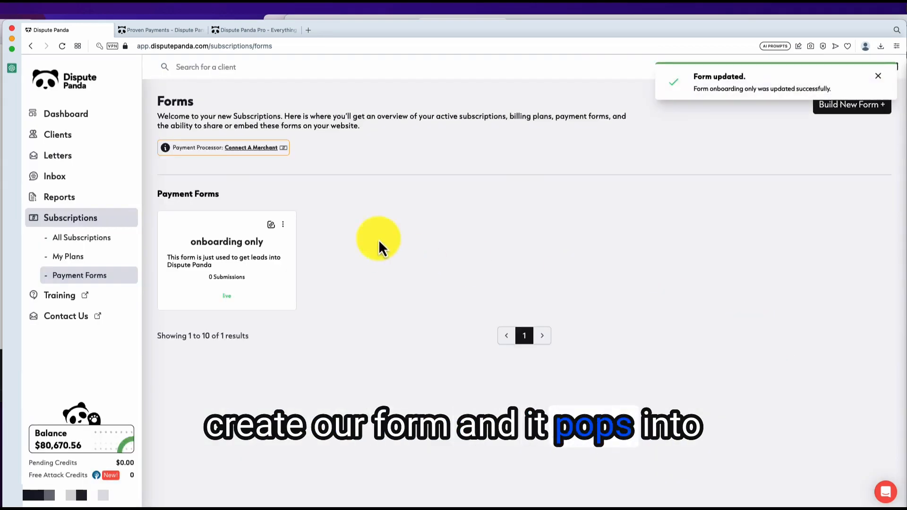
Step: Copy the onboarding only form's shareable link from its Share Form panel
click(283, 225)
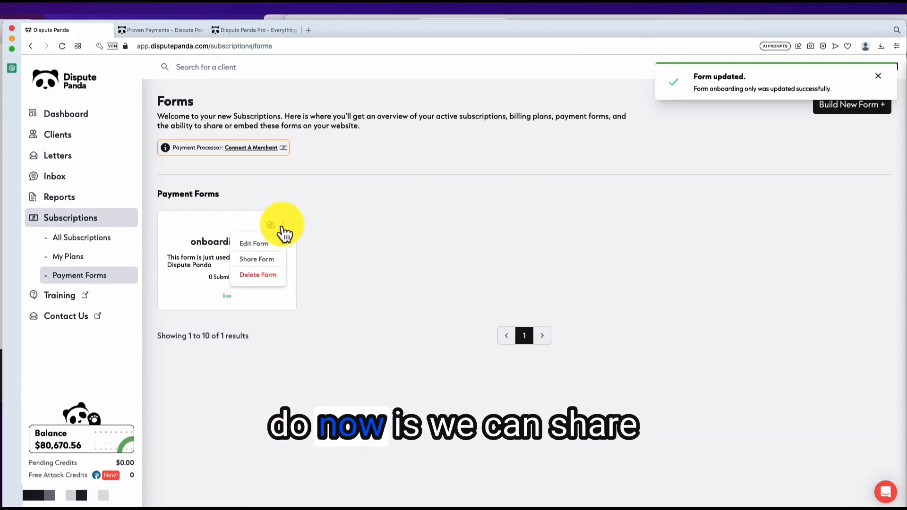
click(253, 244)
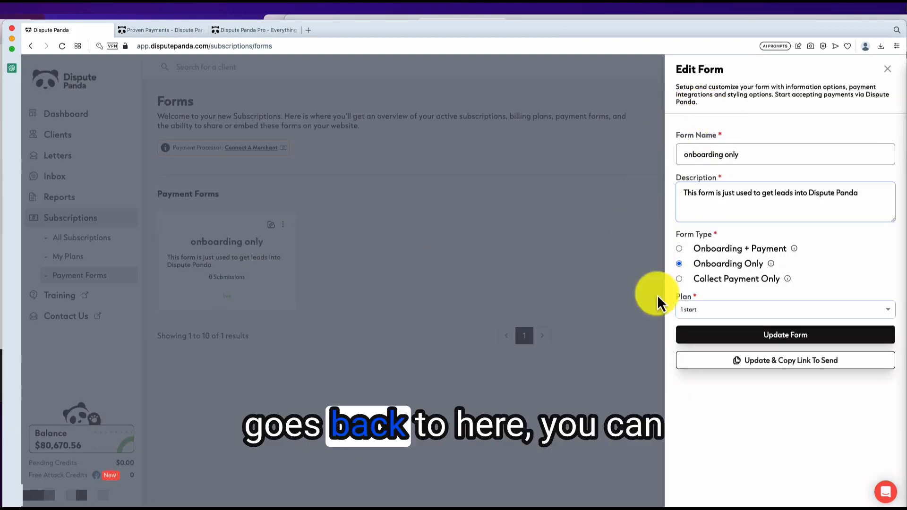
click(541, 243)
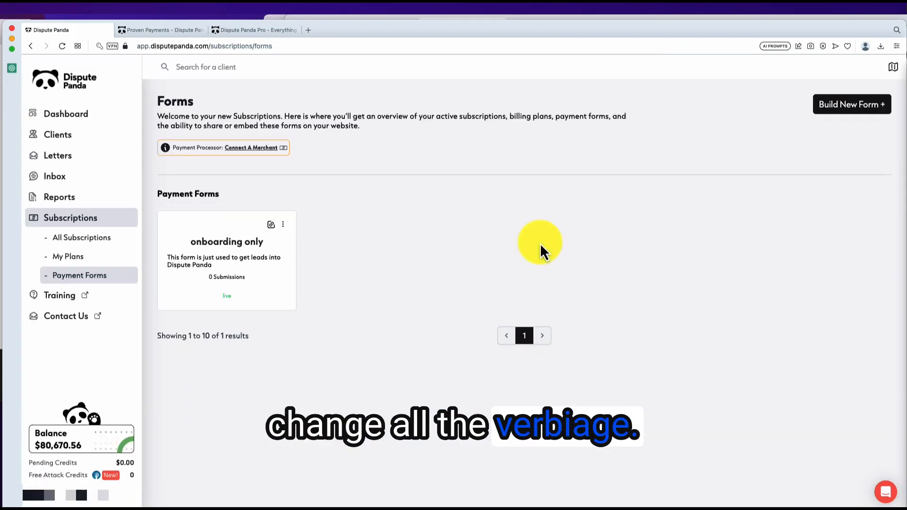
click(283, 226)
click(257, 258)
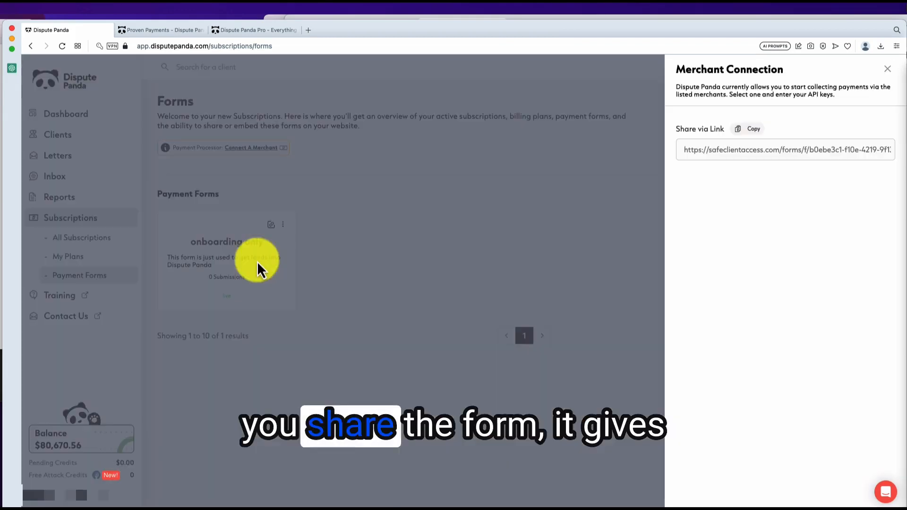
click(750, 132)
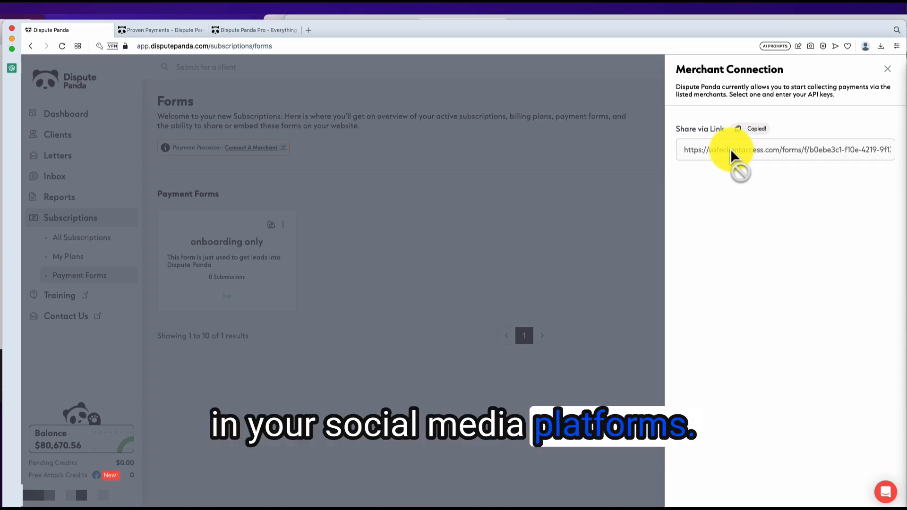
click(566, 203)
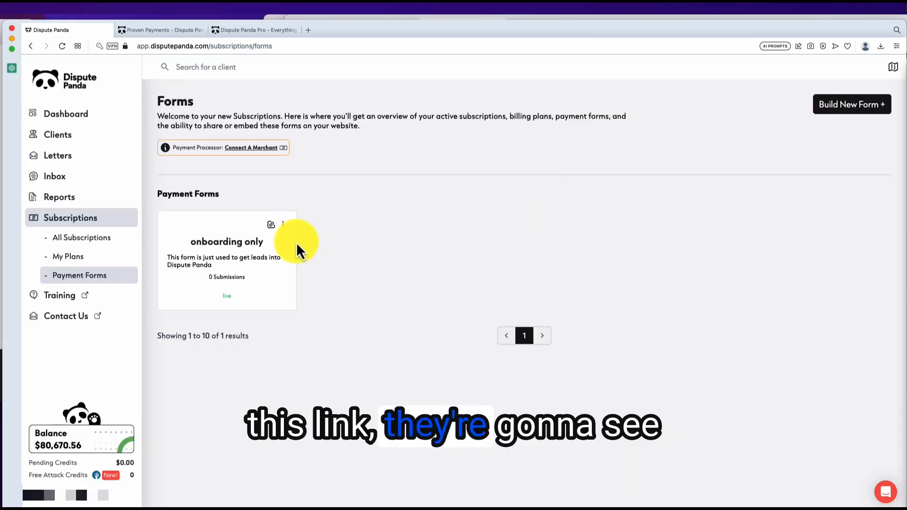
click(272, 226)
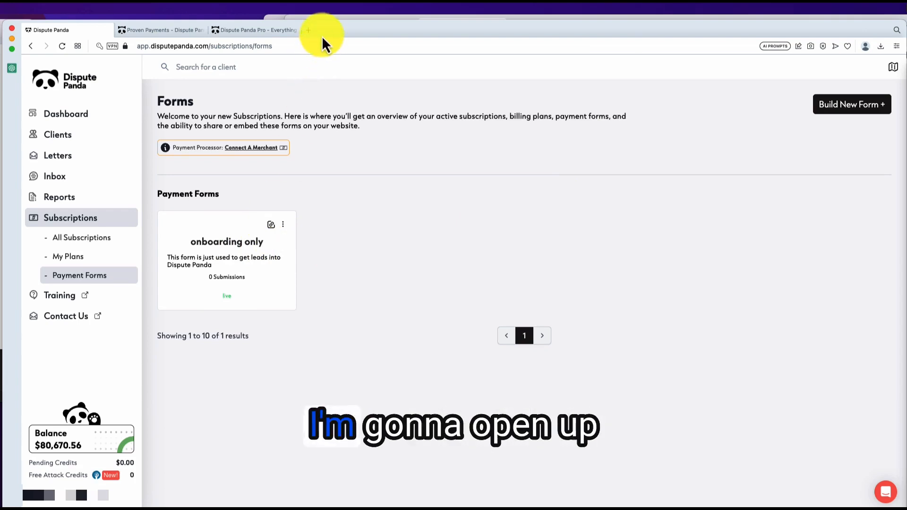
Step: Load the copied form link in a new tab, check its '1 start' heading, then return to the app
click(308, 30)
key(super+v)
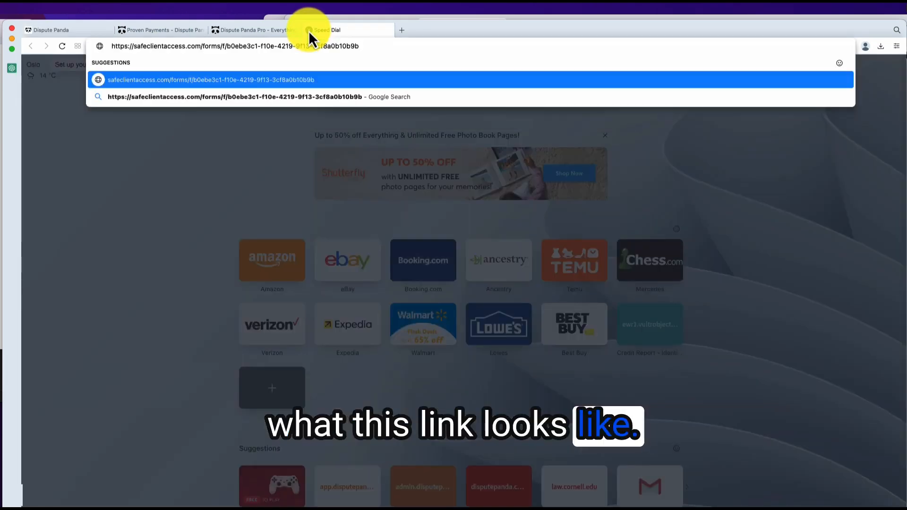
key(Return)
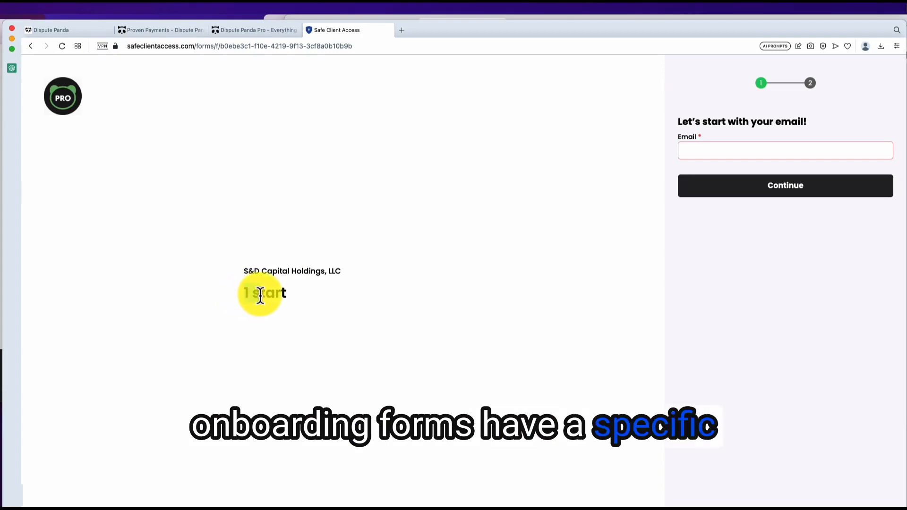
drag(279, 296, 292, 297)
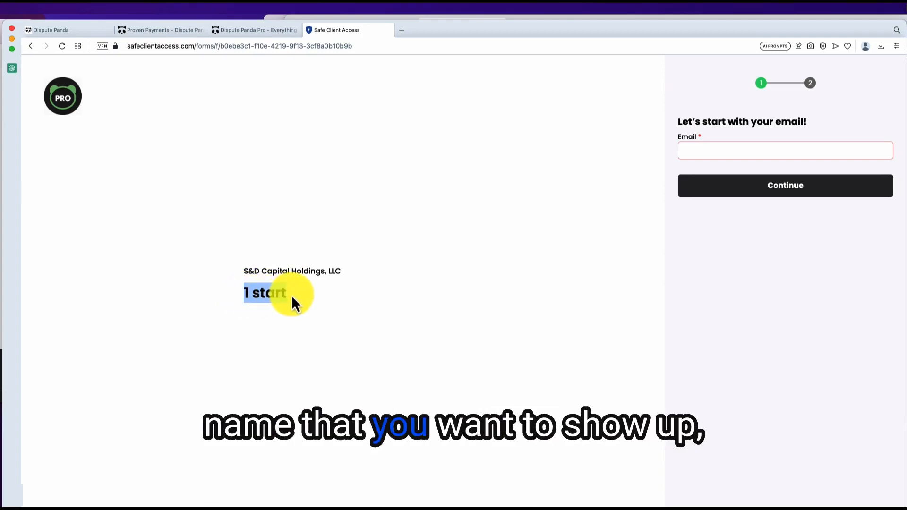
click(367, 322)
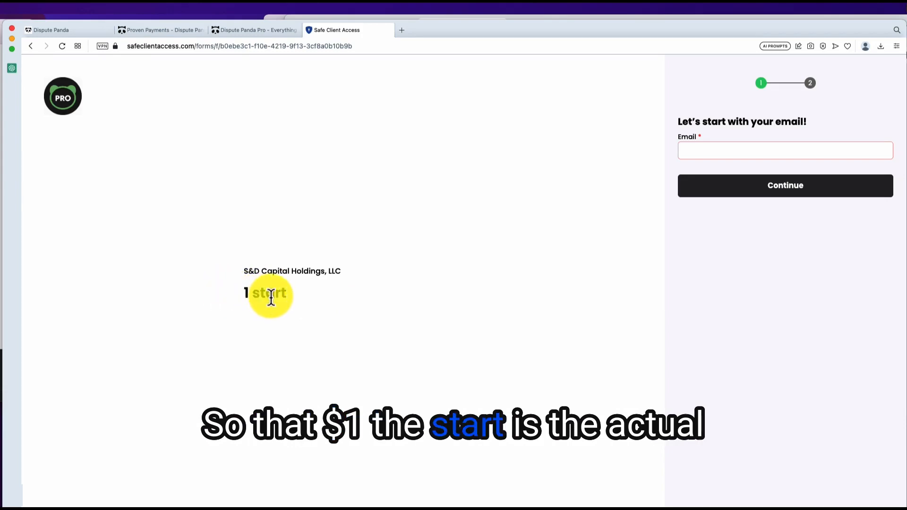
click(253, 31)
click(177, 31)
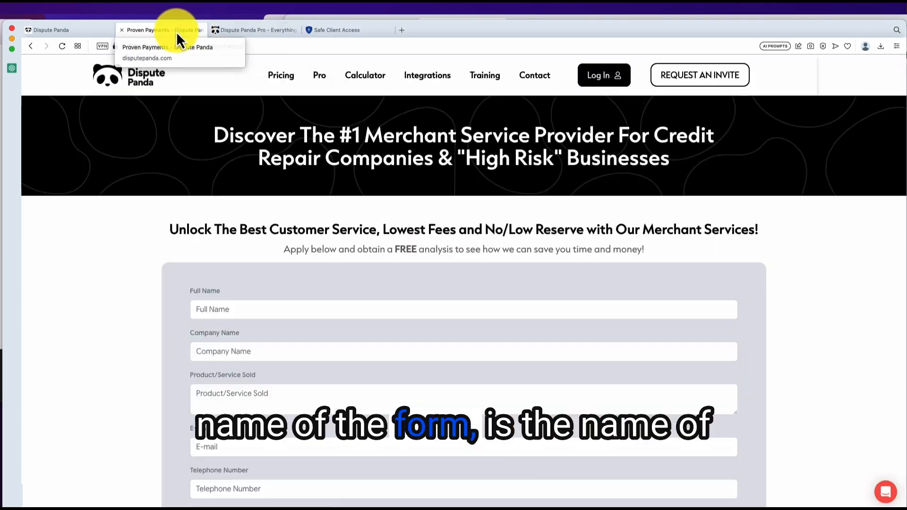
Step: Rename the '1 start' billing plan to 'Onboarding Form' and go back to Payment Forms
click(80, 31)
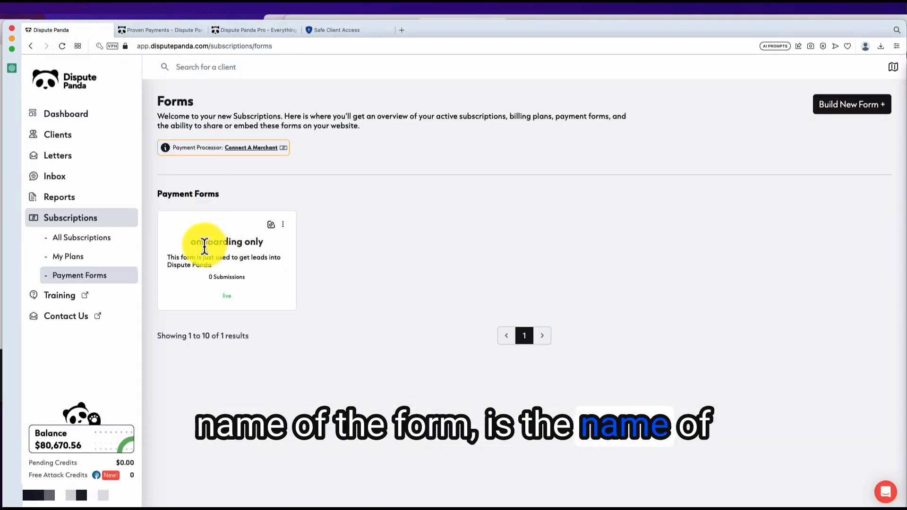
click(94, 261)
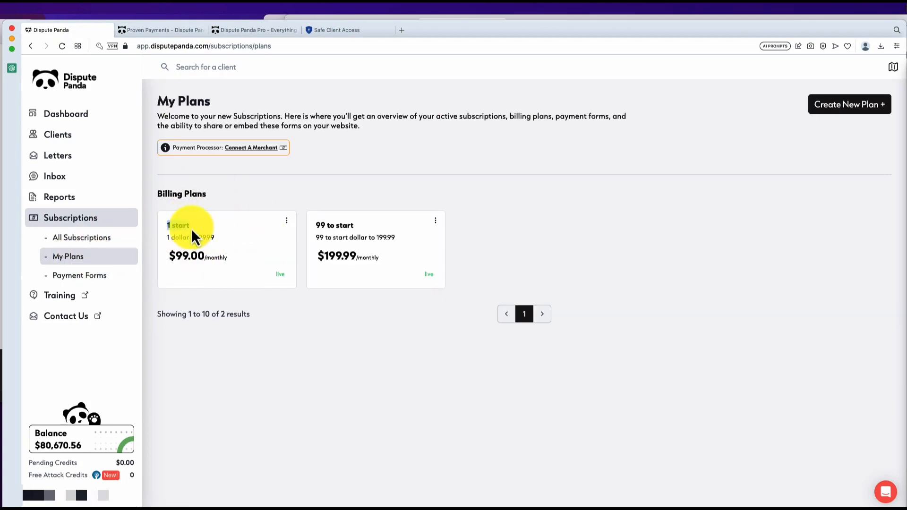
click(177, 229)
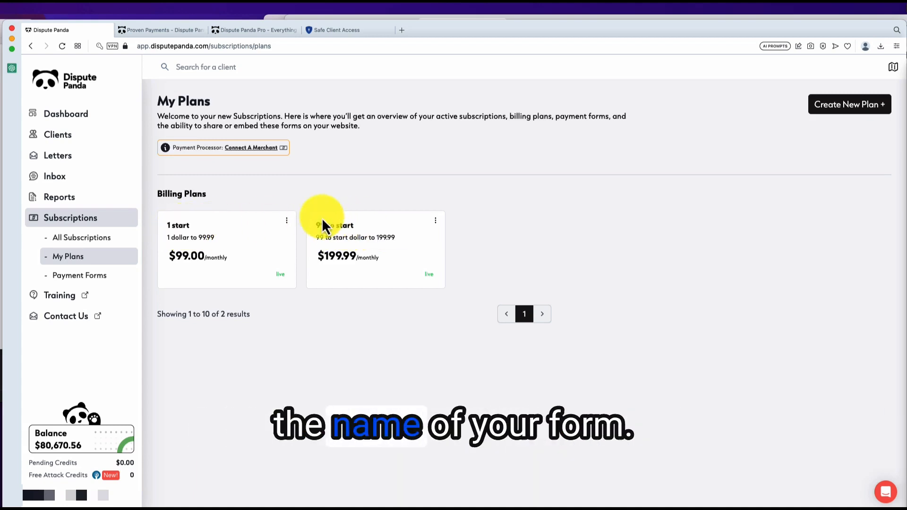
click(286, 221)
click(237, 239)
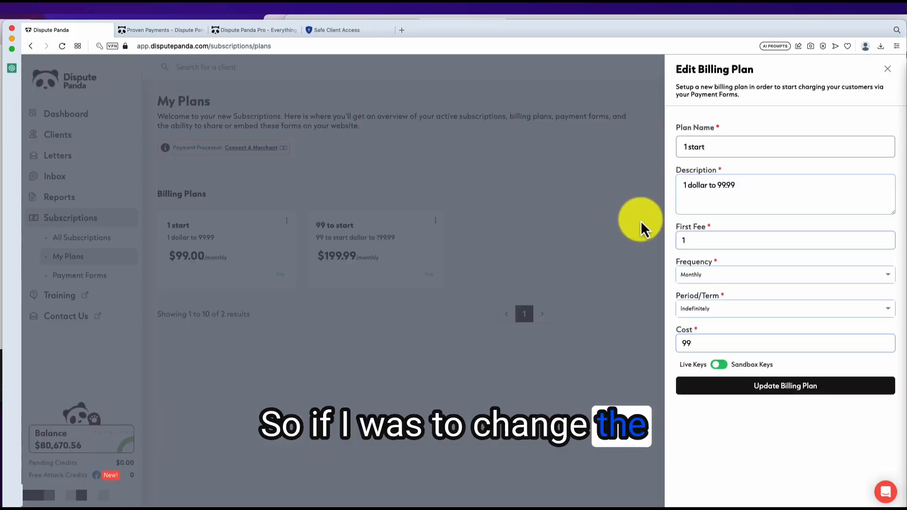
drag(719, 149, 585, 154)
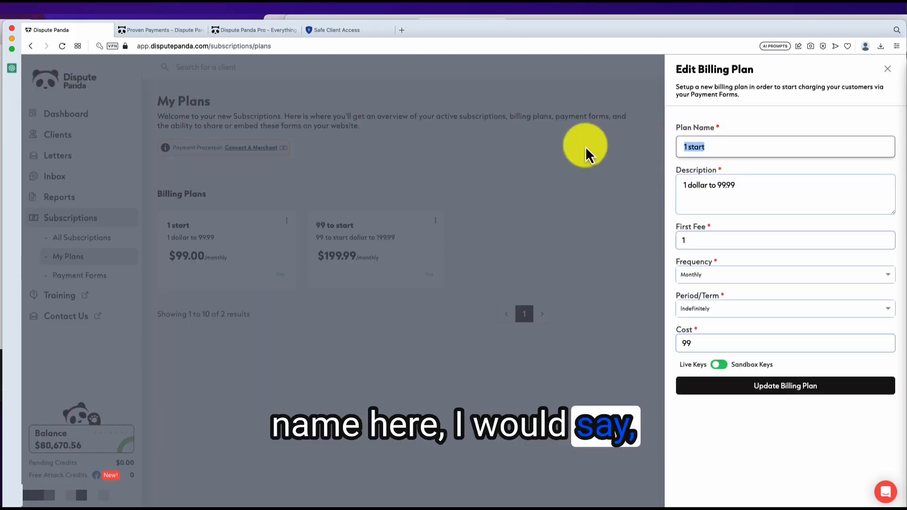
text(Onboarding Form)
click(759, 392)
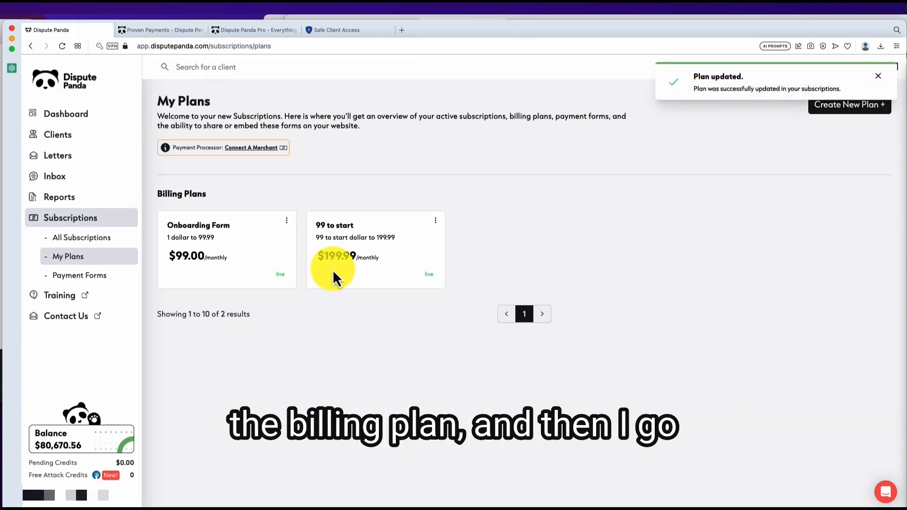
click(83, 278)
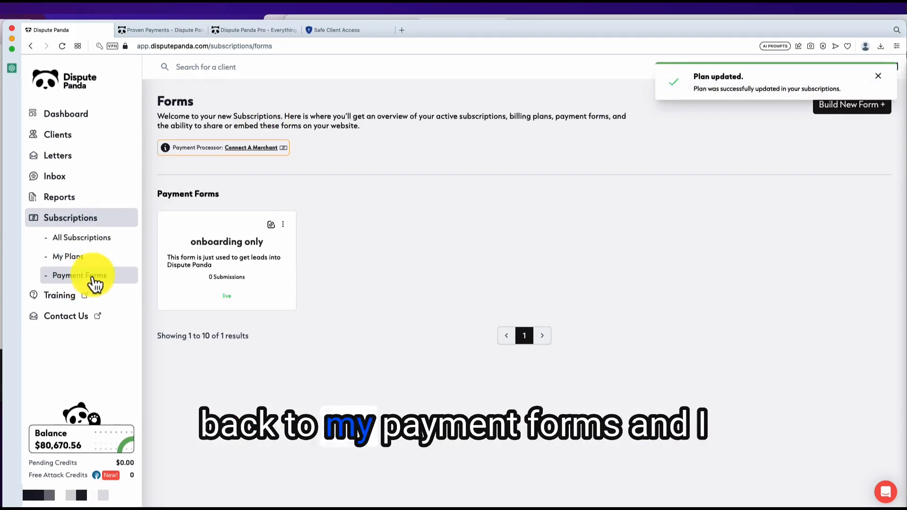
Step: Copy the onboarding only form's link, load it in a new tab, then return to Dispute Panda
click(284, 226)
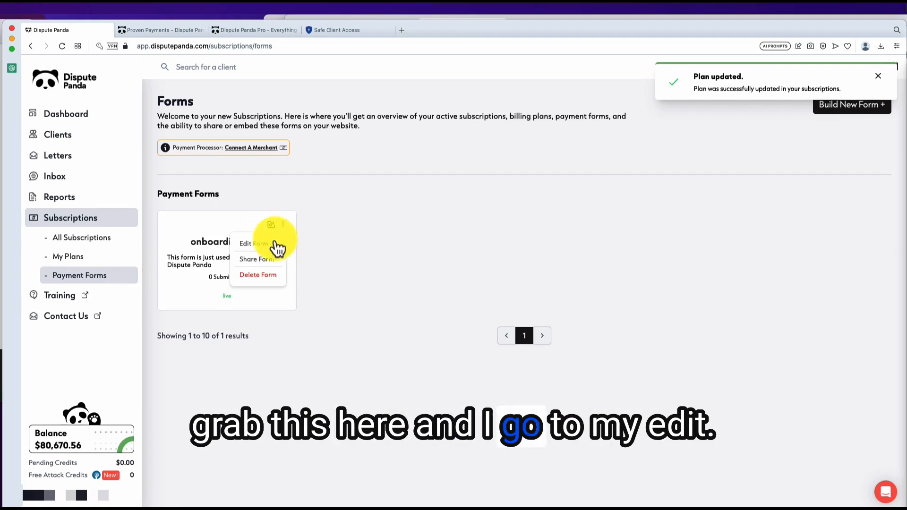
click(276, 242)
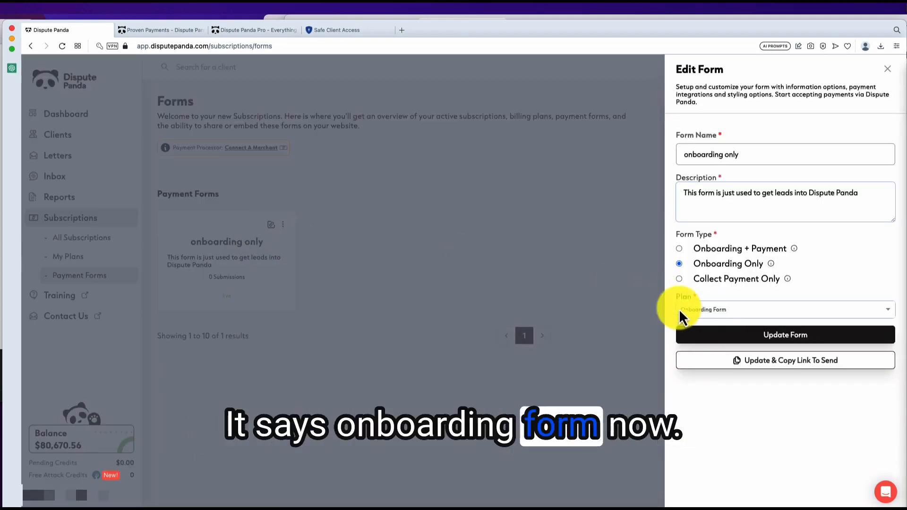
click(287, 231)
click(270, 226)
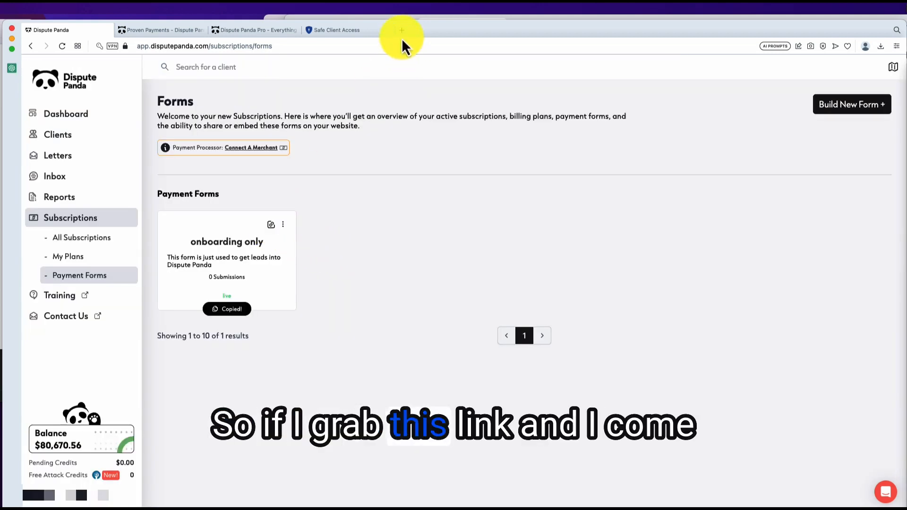
click(402, 31)
key(super+v)
key(Return)
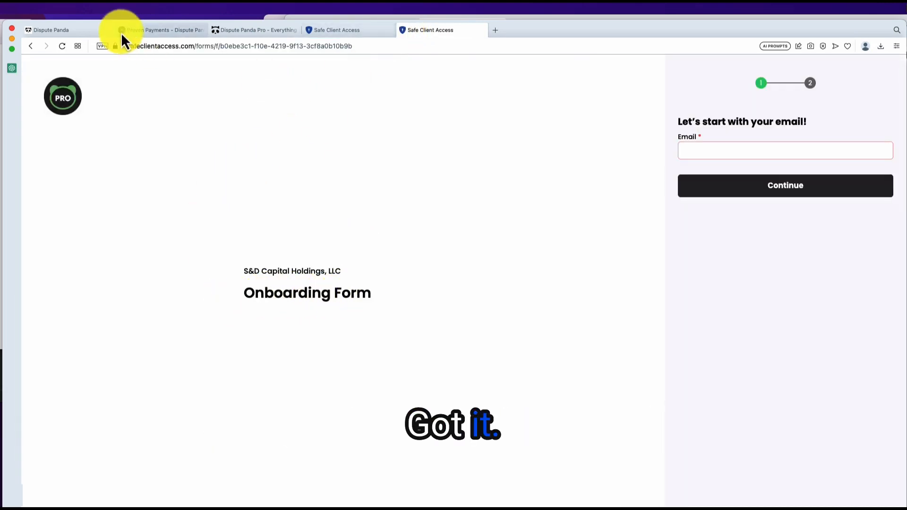
click(79, 33)
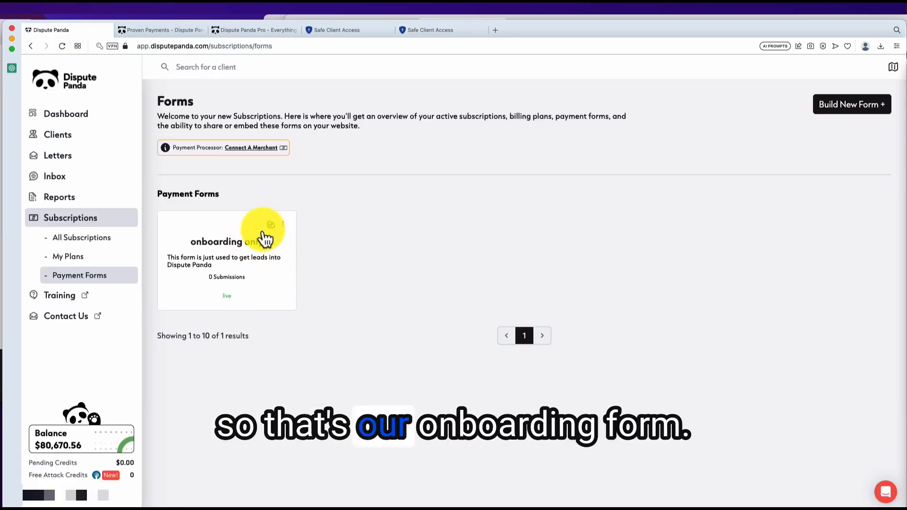
Step: Enter a test email on the public onboarding form and continue to the personal details step
click(338, 32)
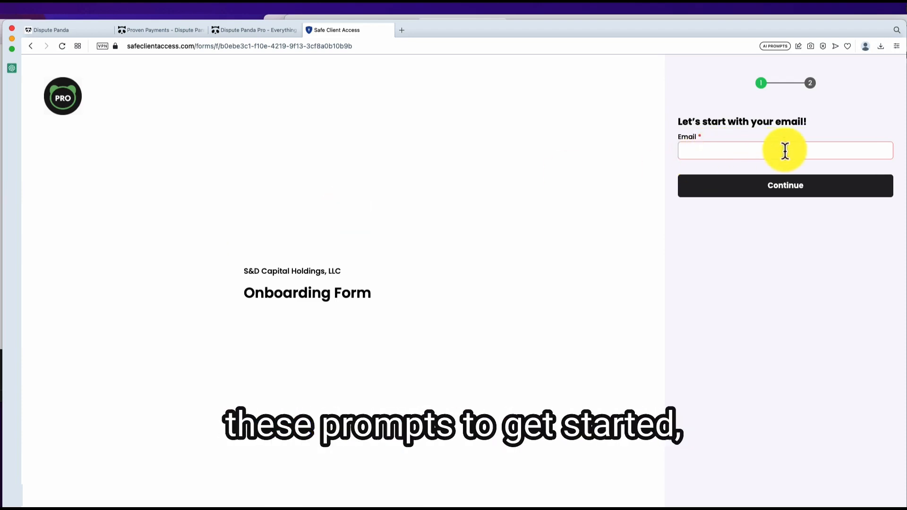
click(733, 150)
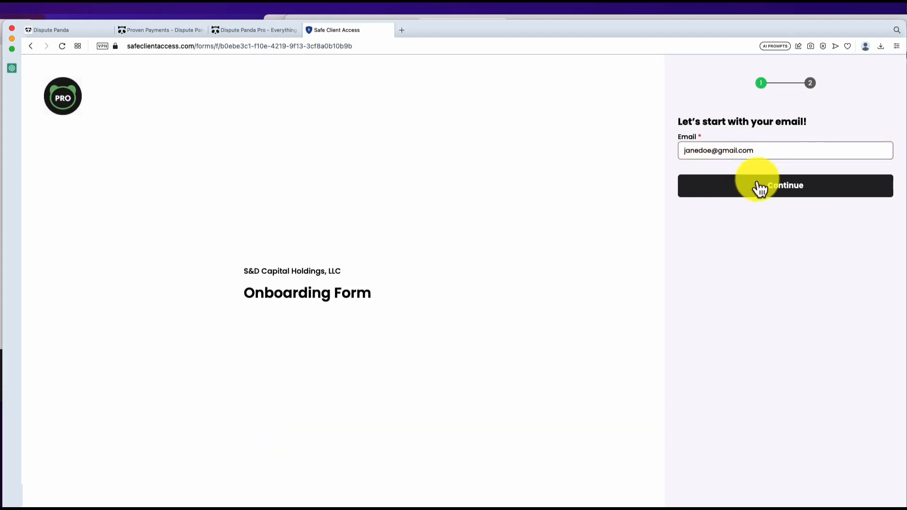
click(760, 184)
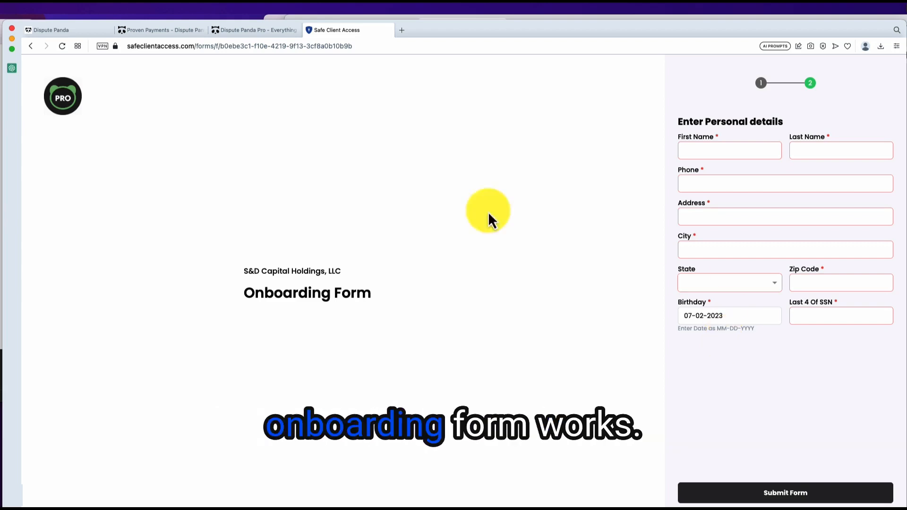
Step: Start a new Onboarding + Payment form named 'Default Plan - $99 to $199'
click(93, 29)
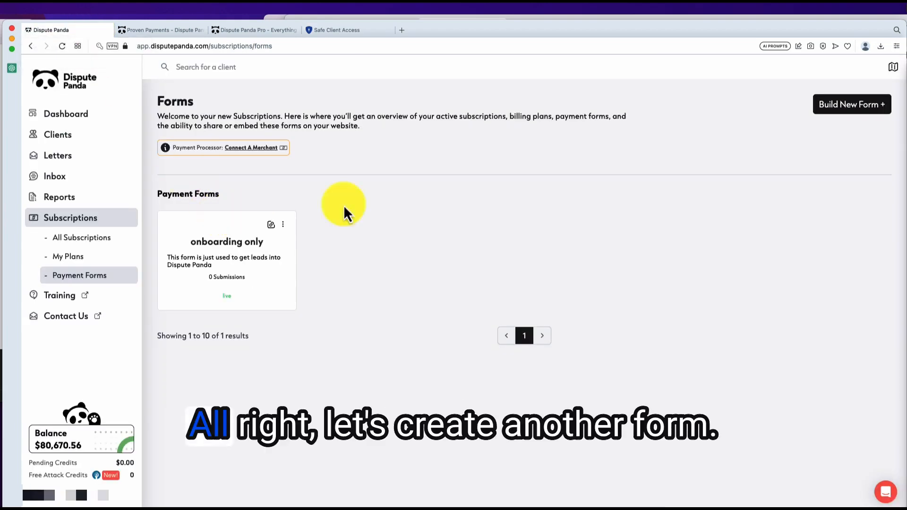
click(838, 105)
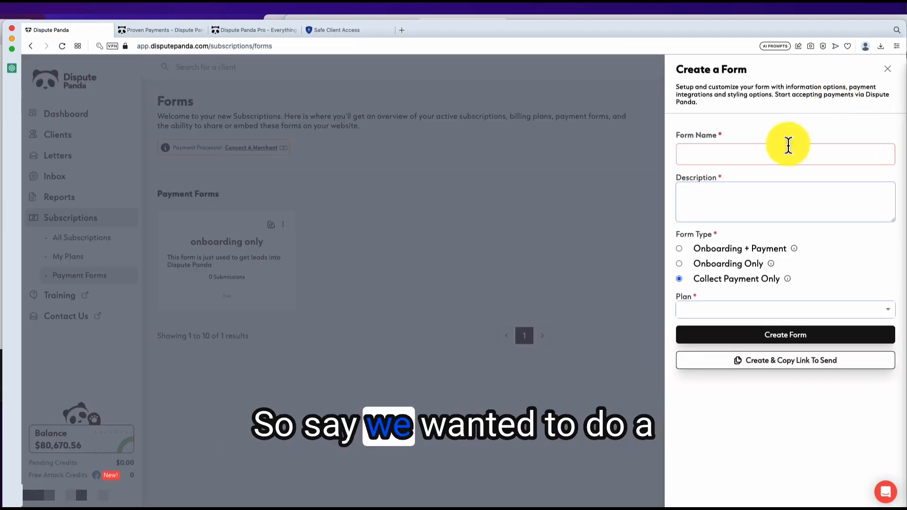
click(679, 249)
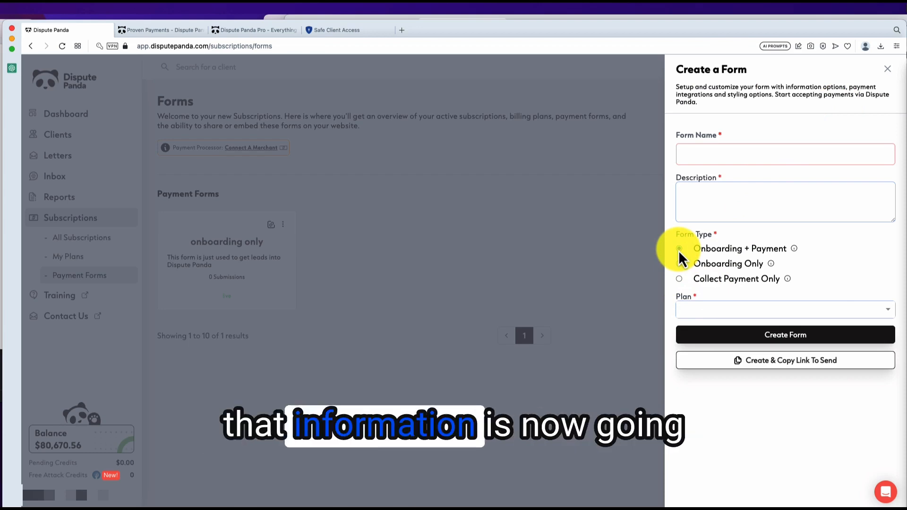
click(699, 155)
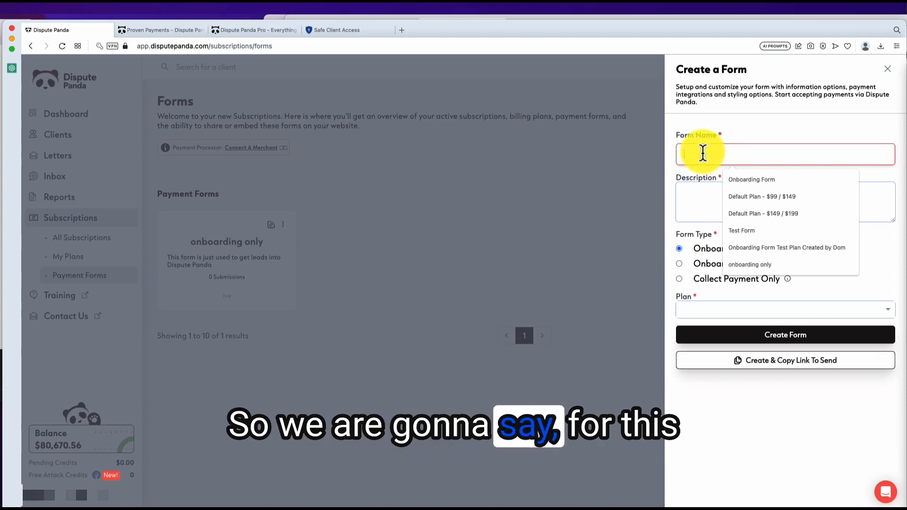
click(693, 204)
click(696, 156)
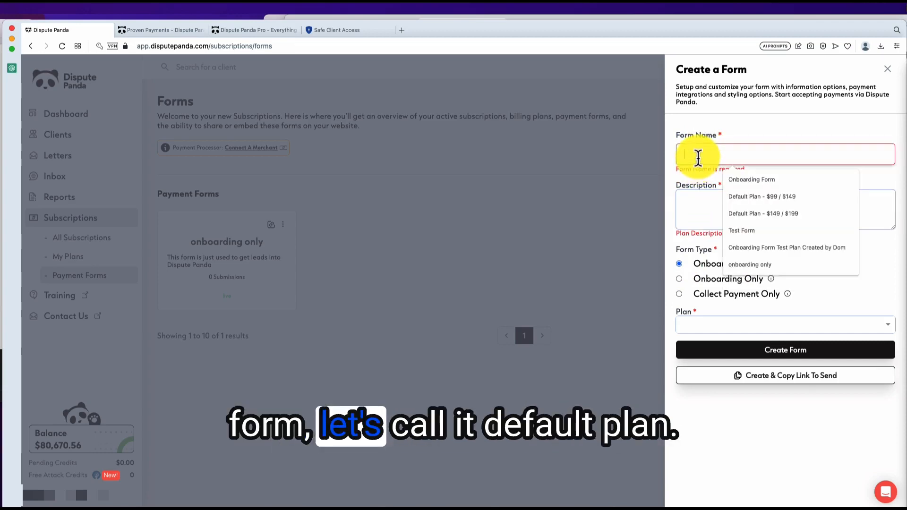
click(744, 200)
key(BackSpace)
key(BackSpace)
key(BackSpace)
key(BackSpace)
key(BackSpace)
key(BackSpace)
key(BackSpace)
key(BackSpace)
key(BackSpace)
key(BackSpace)
key(BackSpace)
key(BackSpace)
key(BackSpace)
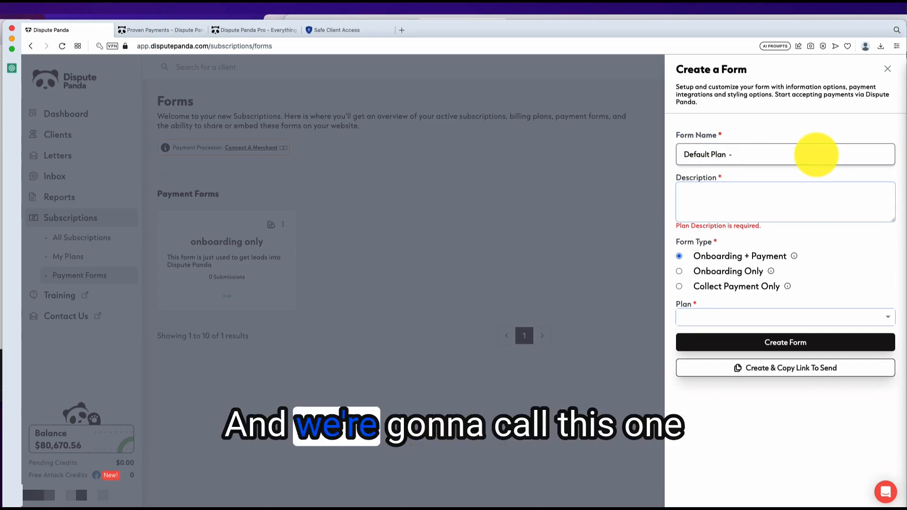
text(99)
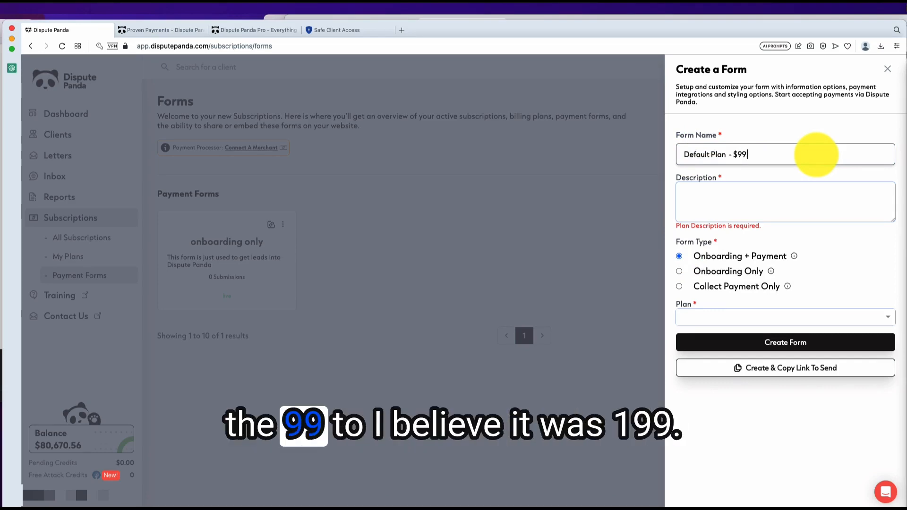
text( to $199)
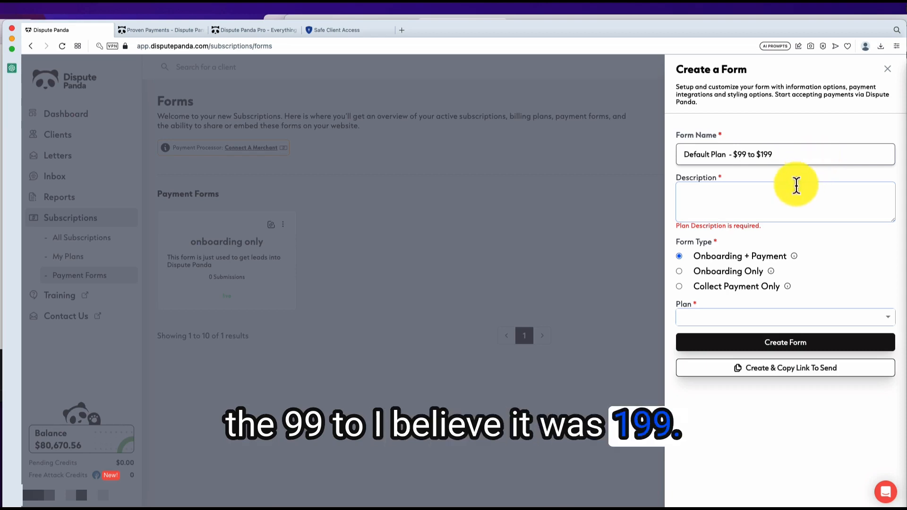
Step: Paste the onboarding & payment description, link the '99 to start' plan, and create the form
click(744, 192)
text(This form is used for onboarding & payment)
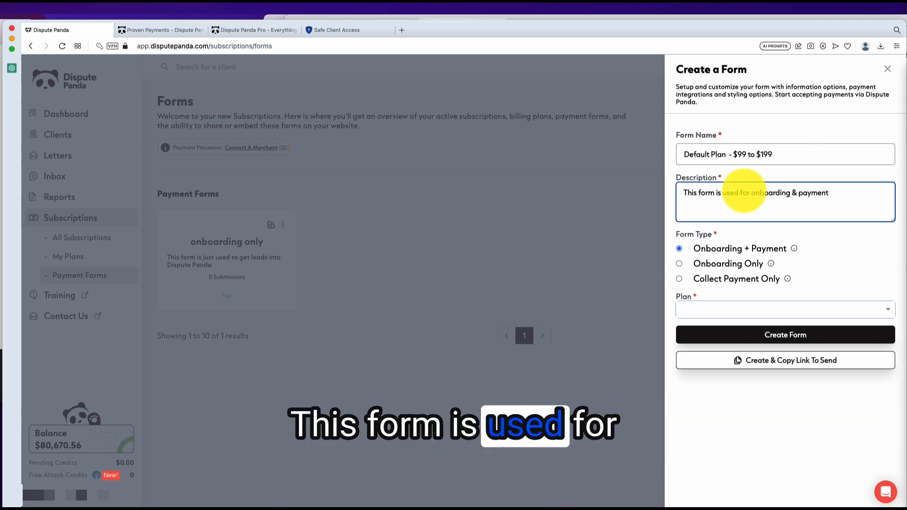
click(730, 311)
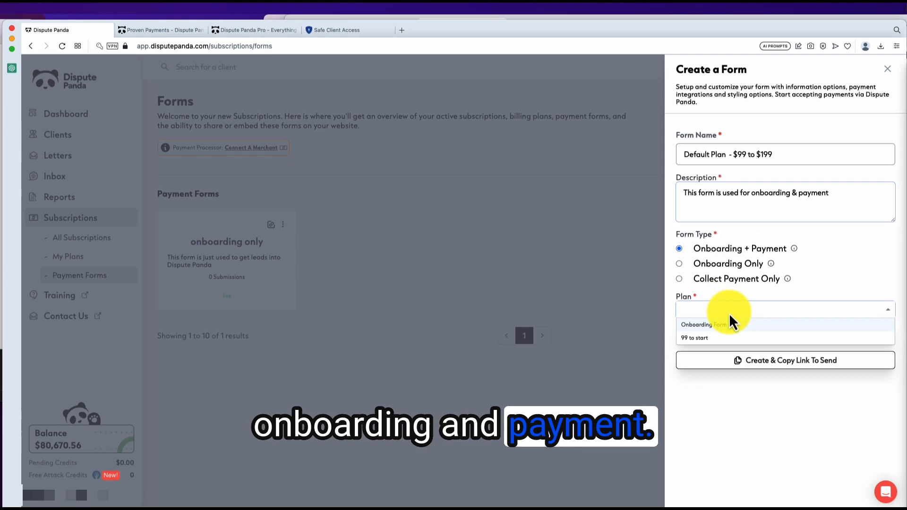
click(696, 339)
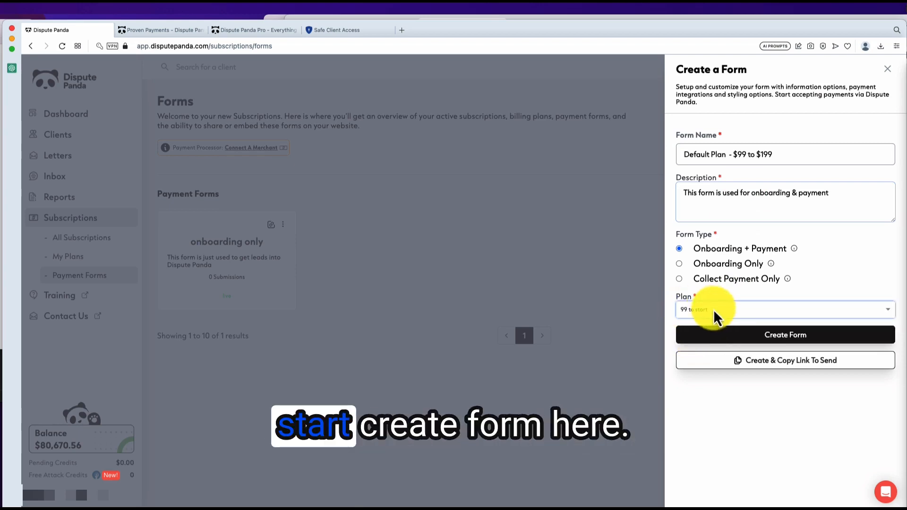
click(750, 338)
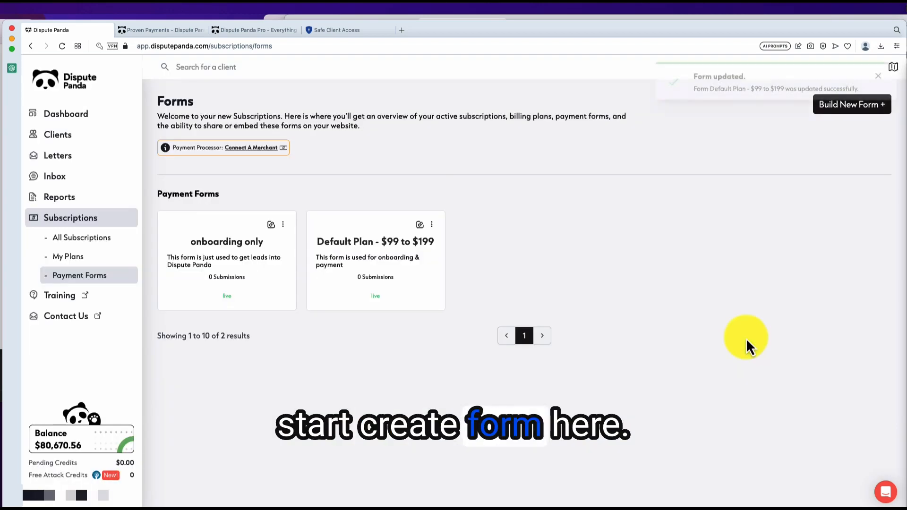
Step: Rename the '99 to start' billing plan to 'Bronse Plan - $99 To Start' and return to Payment Forms
click(74, 259)
click(435, 220)
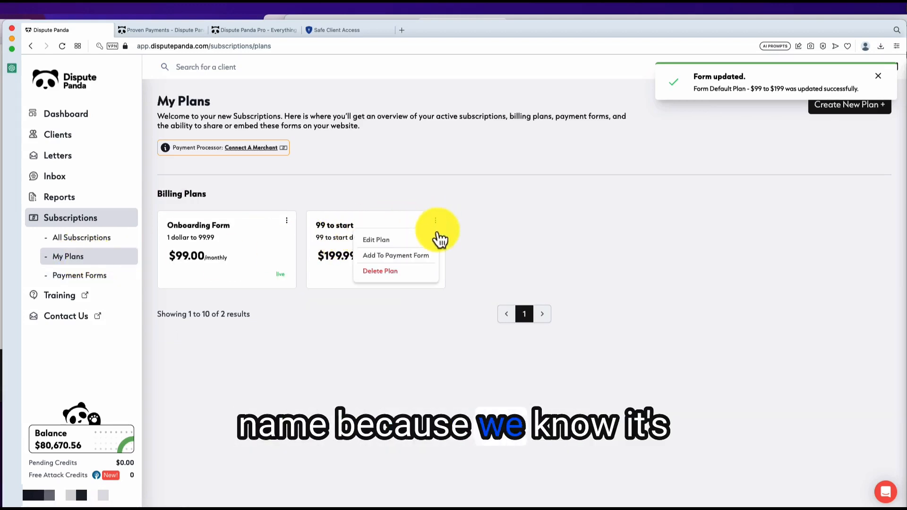
click(399, 240)
drag(730, 148, 593, 152)
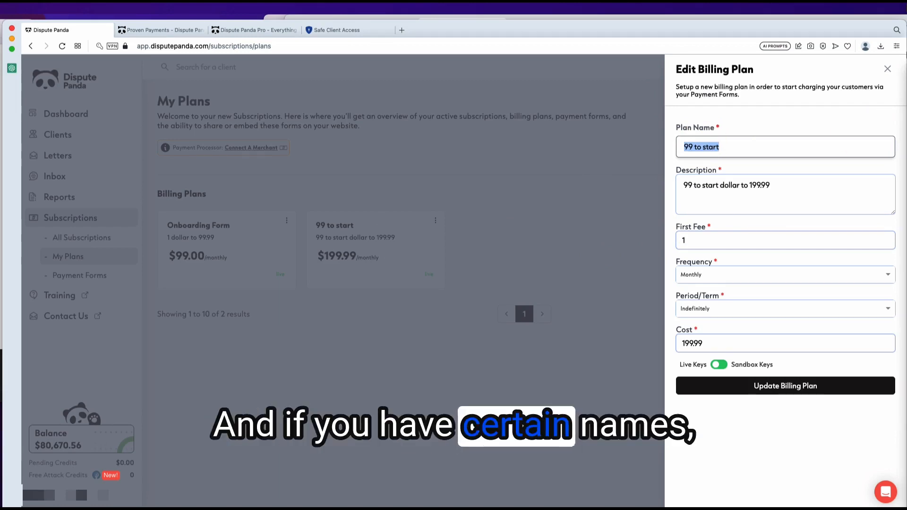
text(Bronse P)
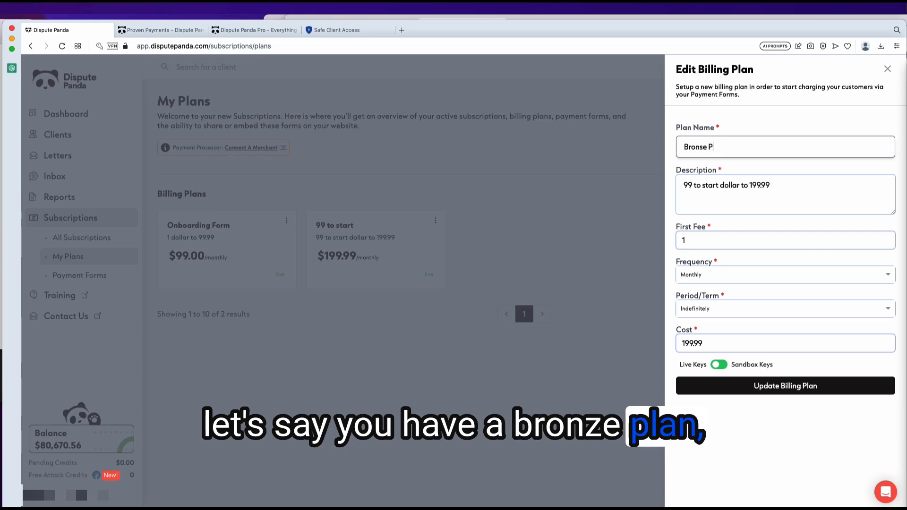
text(lan - $99 To Start)
click(792, 396)
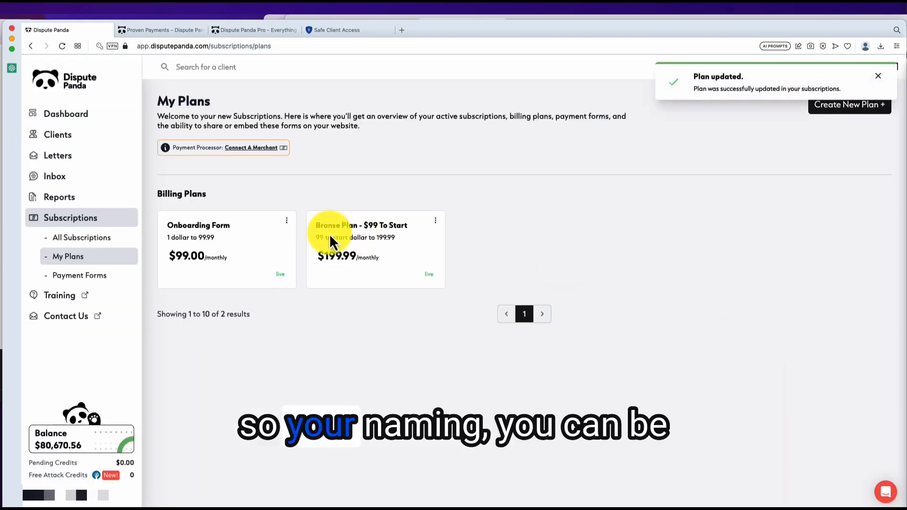
click(68, 277)
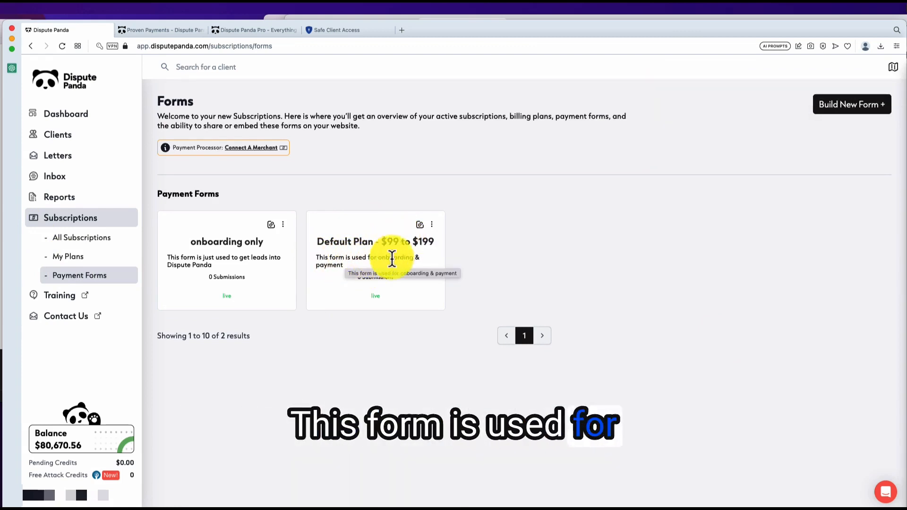
Step: Copy the Default Plan form's share link
click(432, 226)
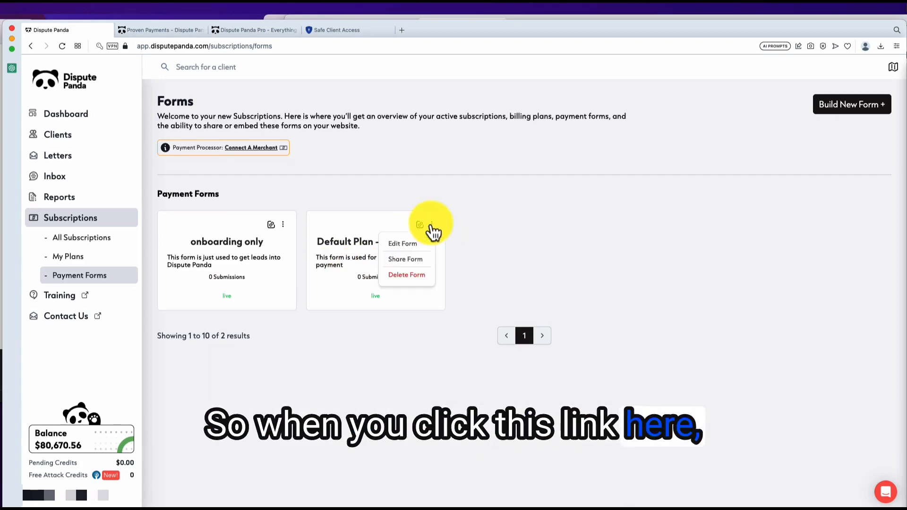
click(406, 260)
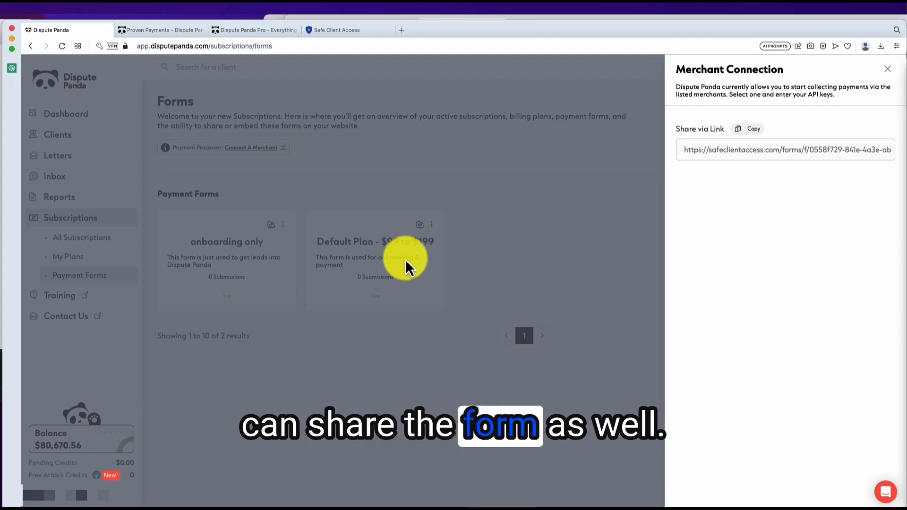
click(745, 132)
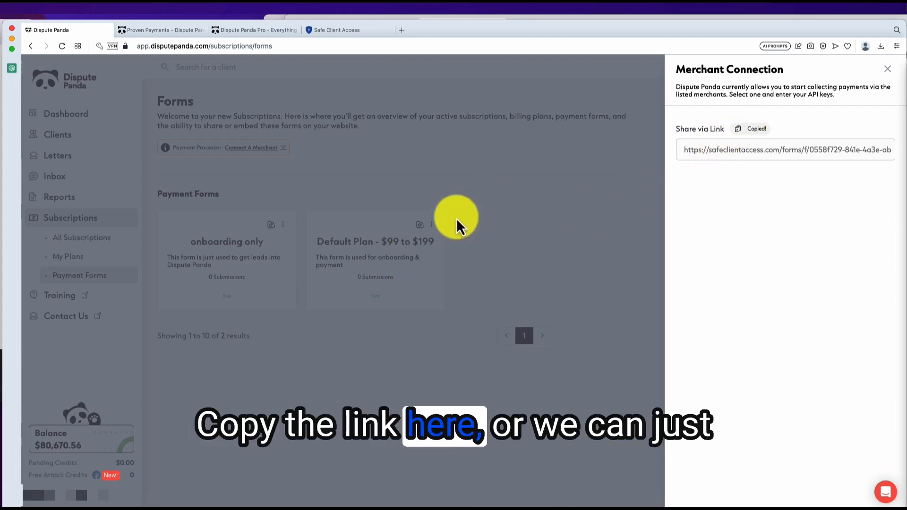
click(457, 219)
click(419, 225)
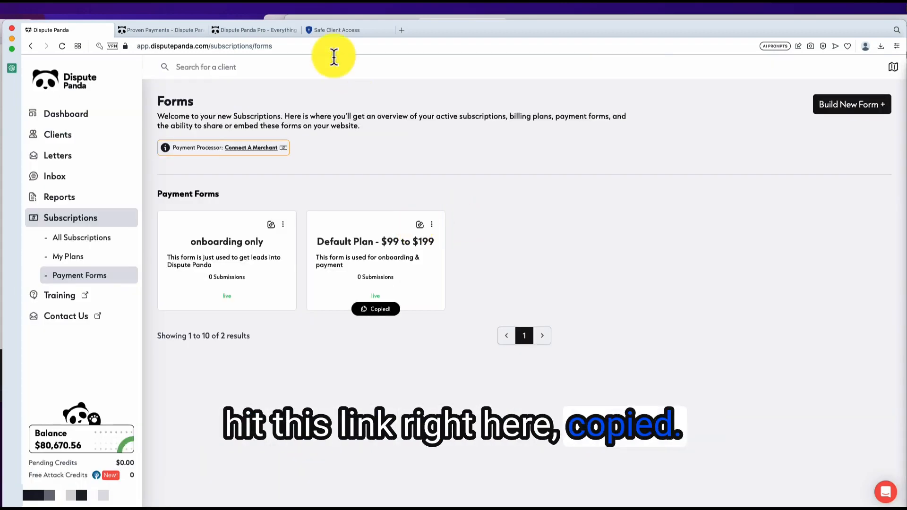
Step: Replace the old onboarding form tab with a new tab loading the payment form link, then return to Dispute Panda
click(328, 32)
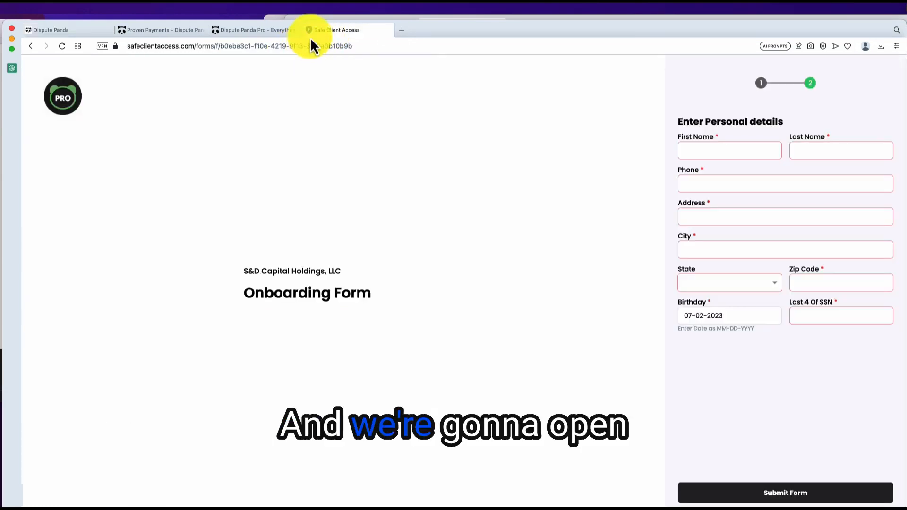
click(308, 30)
key(super+t)
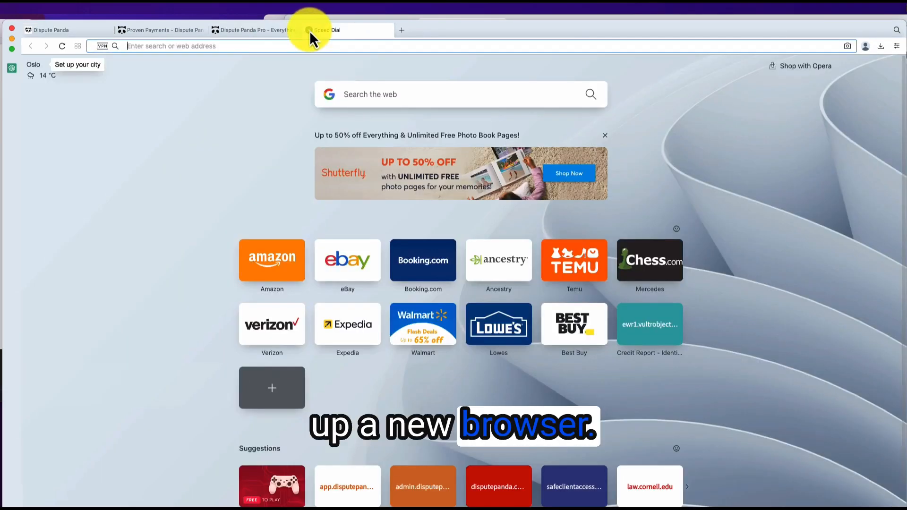
key(super+v)
key(Return)
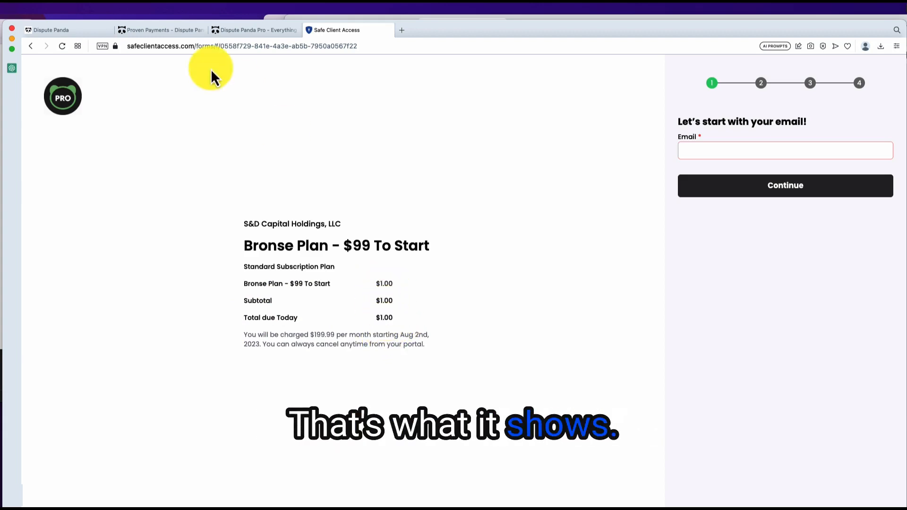
click(78, 31)
Step: Give the Bronse Plan first fee 99.99 and rename it 'Bronse Plan - $99 To Start to $199.99'
click(78, 268)
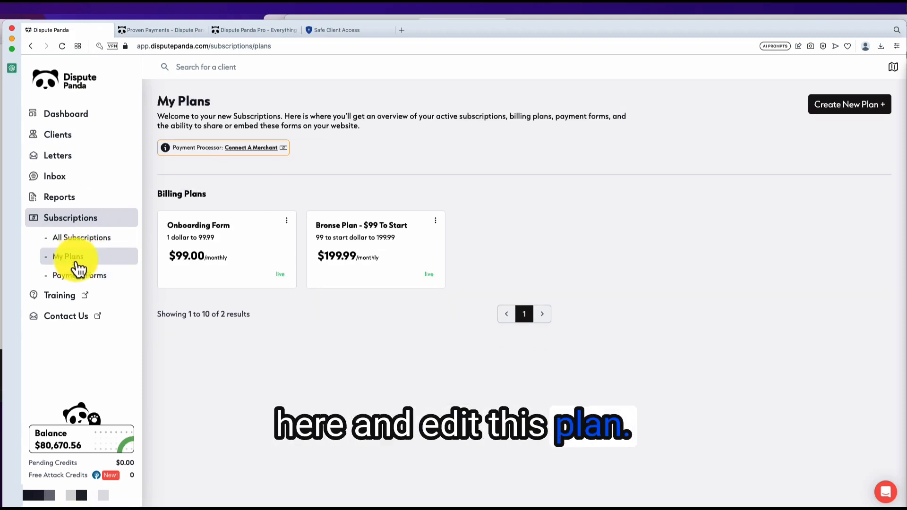
click(434, 221)
click(397, 238)
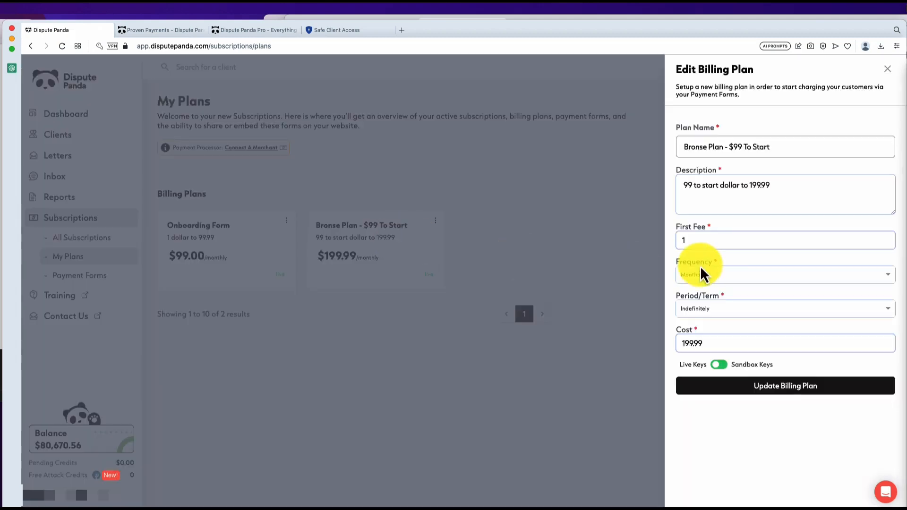
double_click(695, 240)
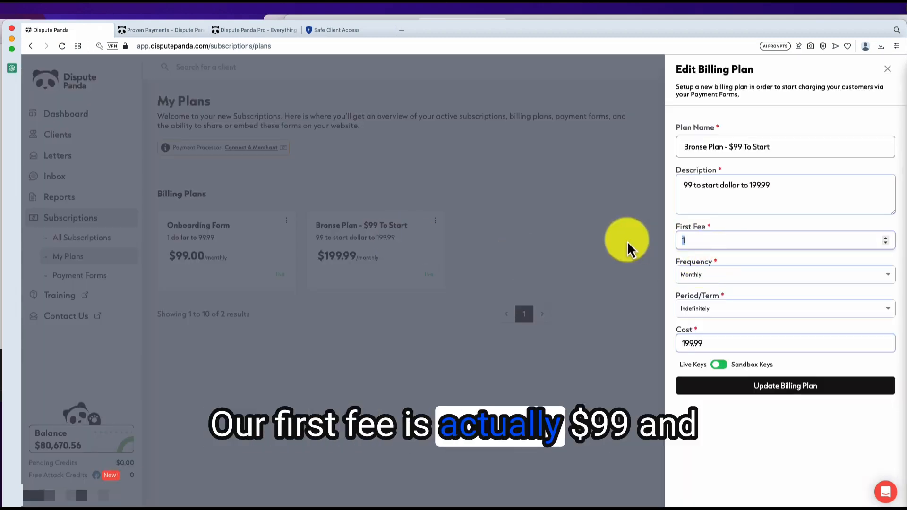
text(99.99)
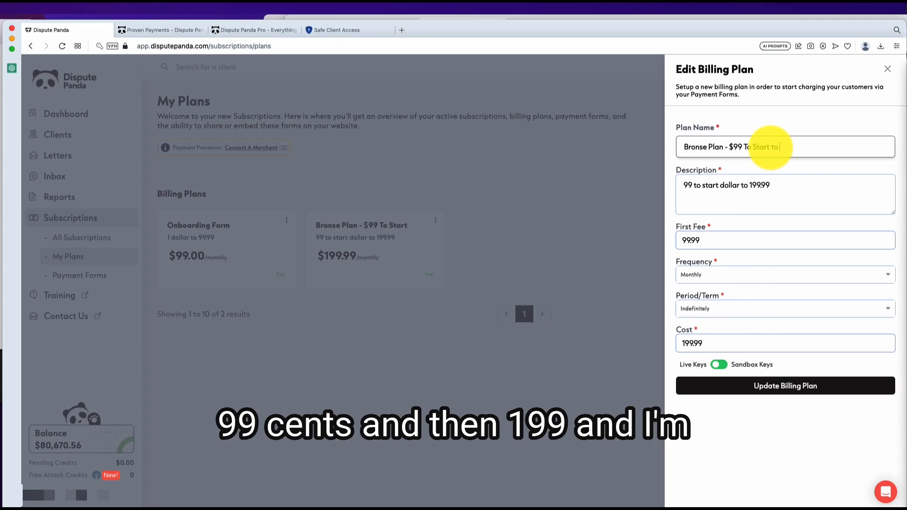
text($199.99)
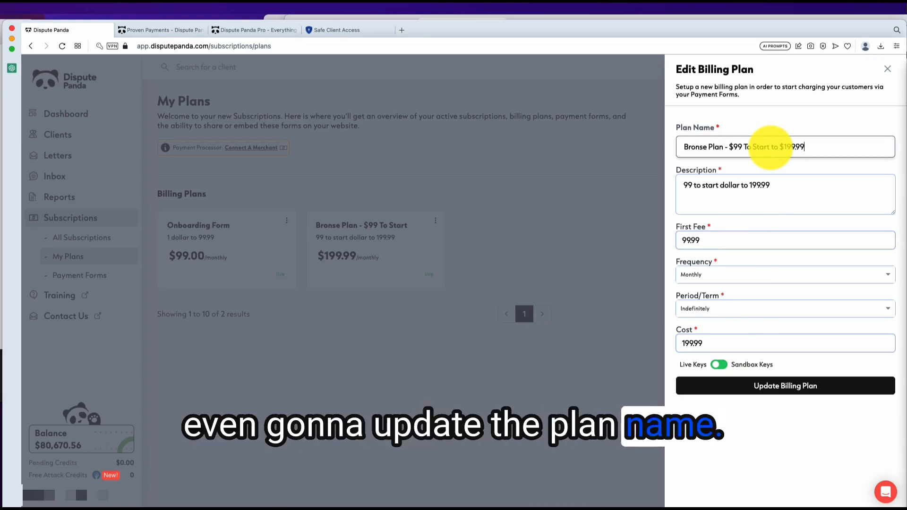
click(782, 391)
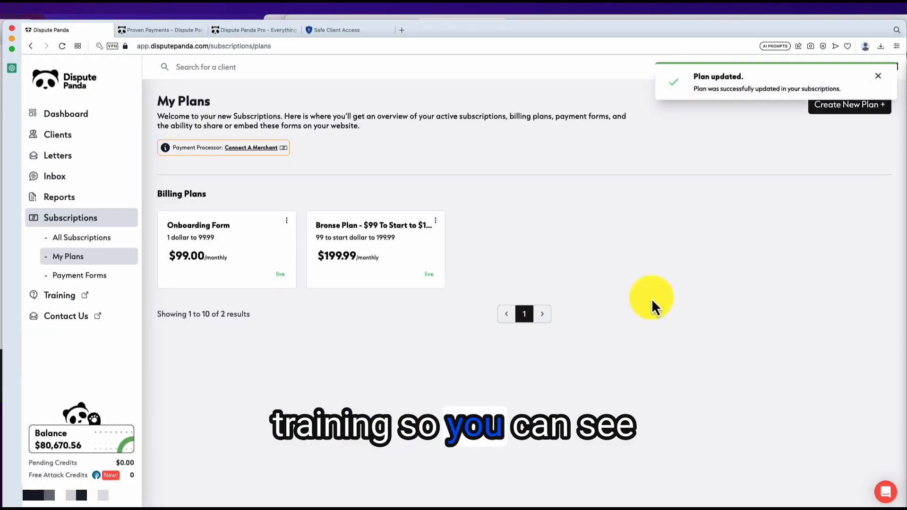
click(326, 34)
Step: Reload the Bronse Plan form to show $99.99 due, then submit a test email address
click(62, 47)
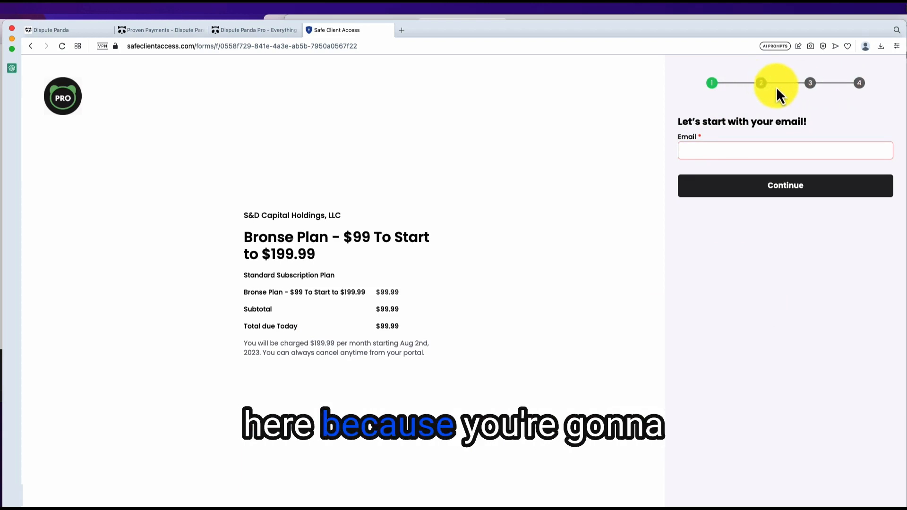
click(705, 153)
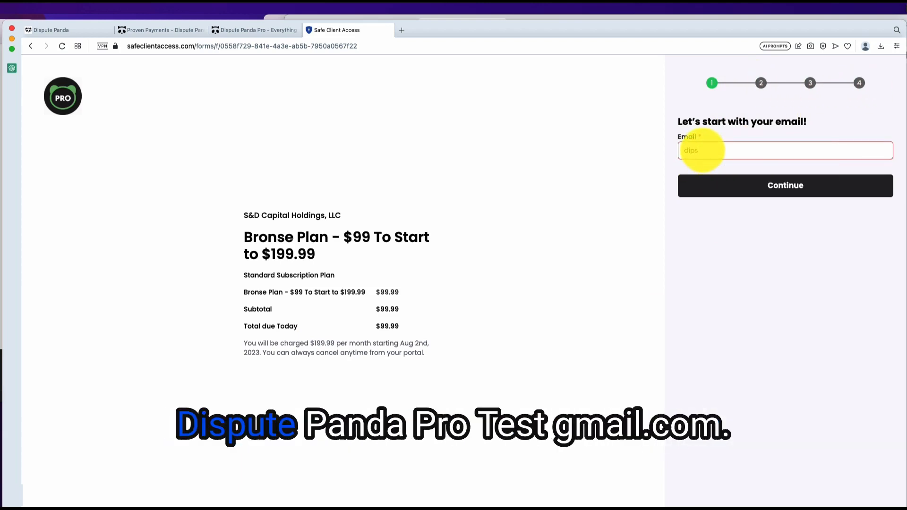
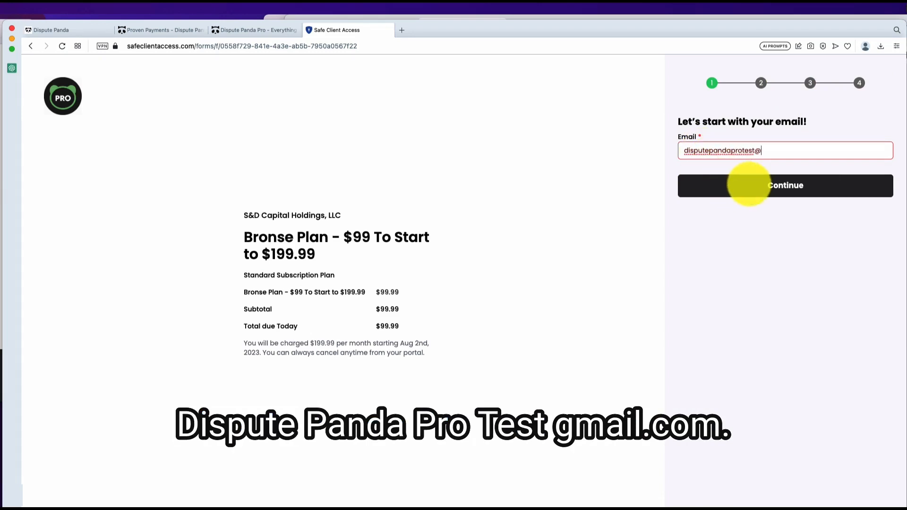
click(783, 186)
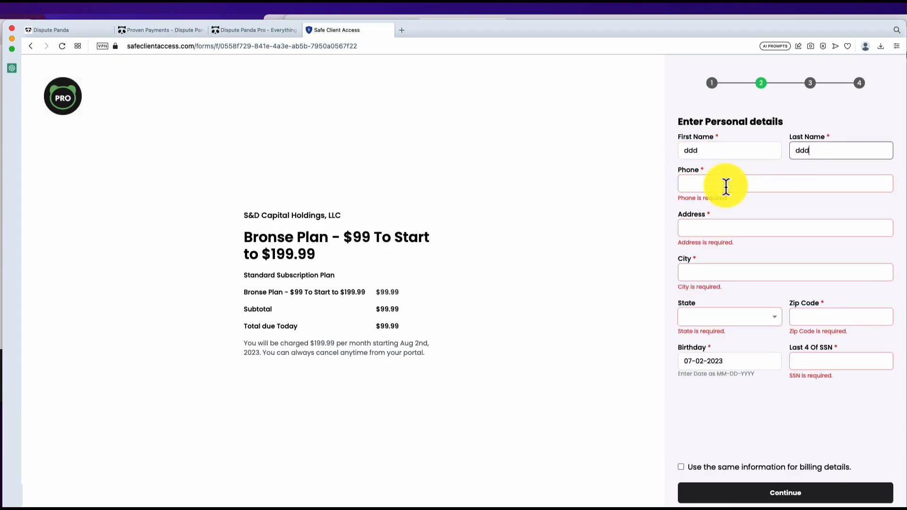
Step: Fill in the test phone number, street address and city, and choose Alabama as the state
click(726, 186)
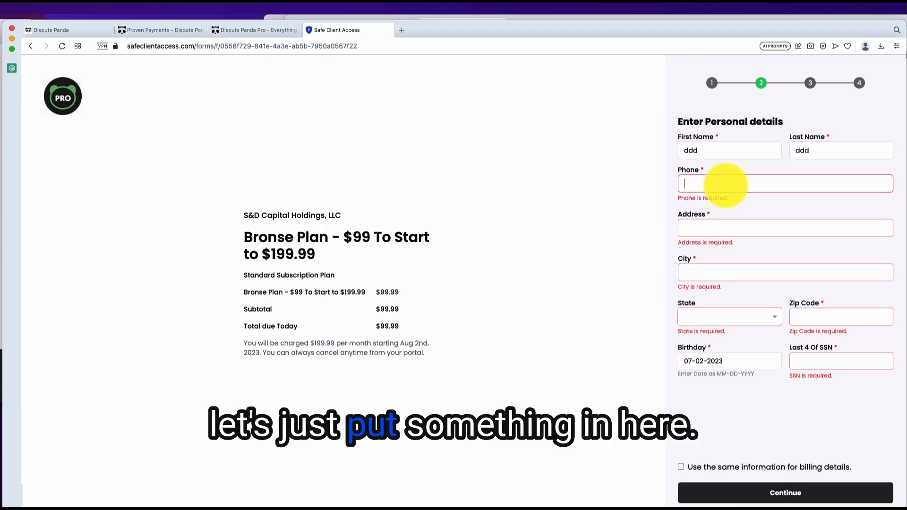
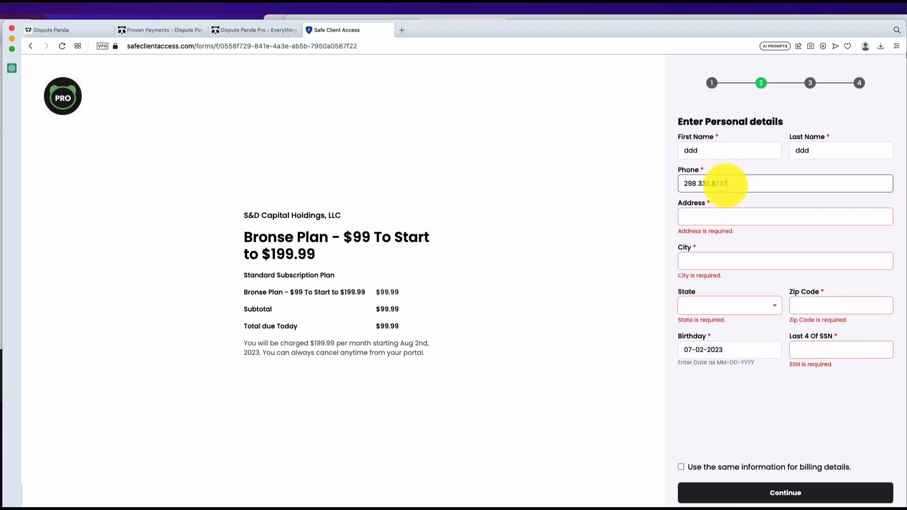
click(703, 217)
text(dddd main street)
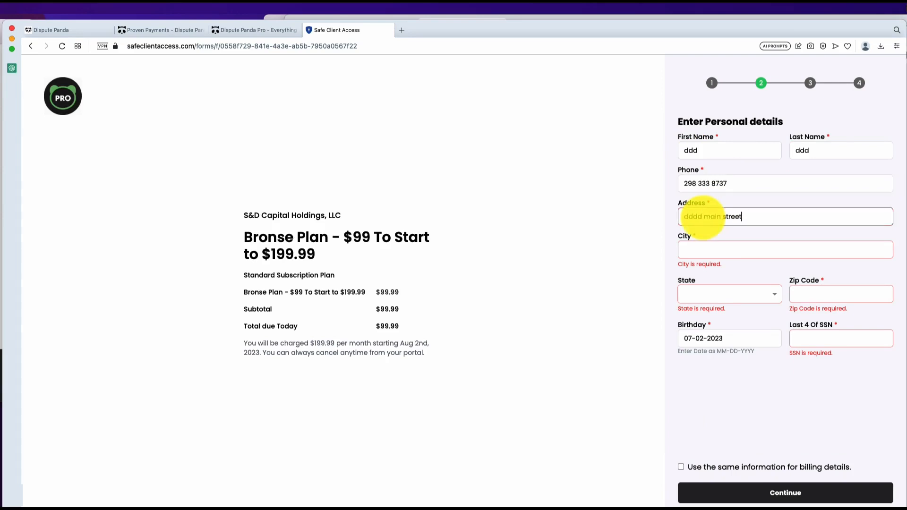
key(Tab)
text(you)
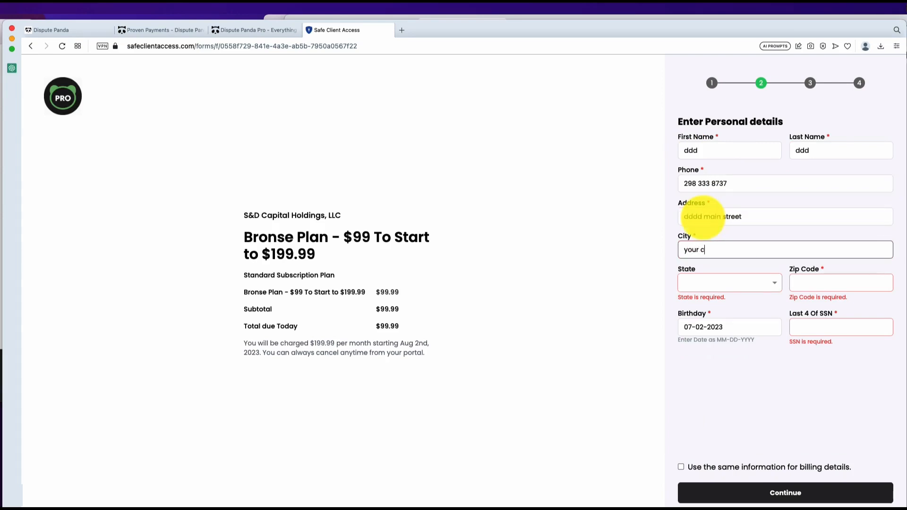
click(735, 278)
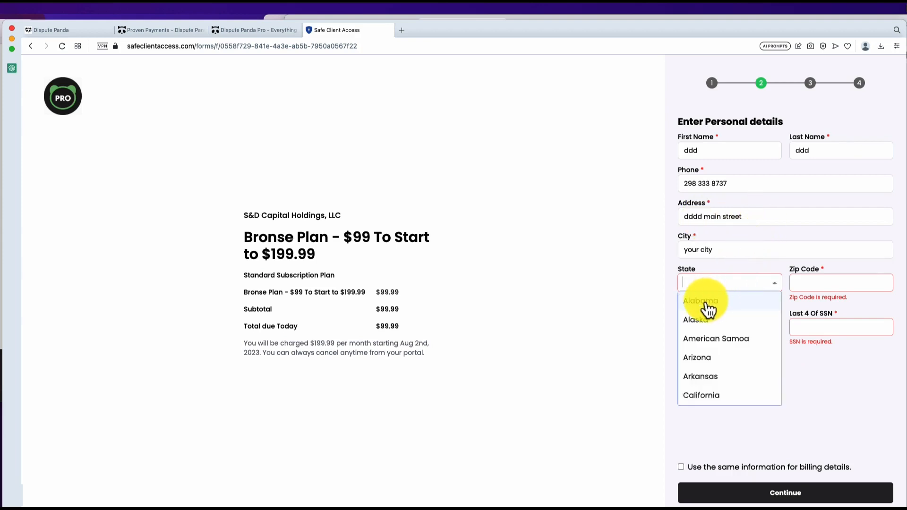
click(706, 316)
Step: Replace the placeholder first name, reuse the personal details for billing, and continue to payment details
double_click(705, 154)
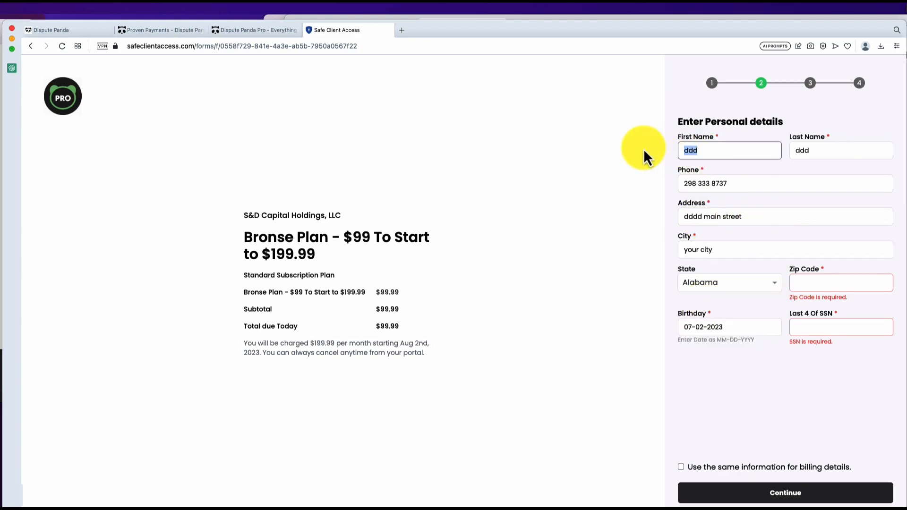
text(Dispute Pand)
key(BackSpace)
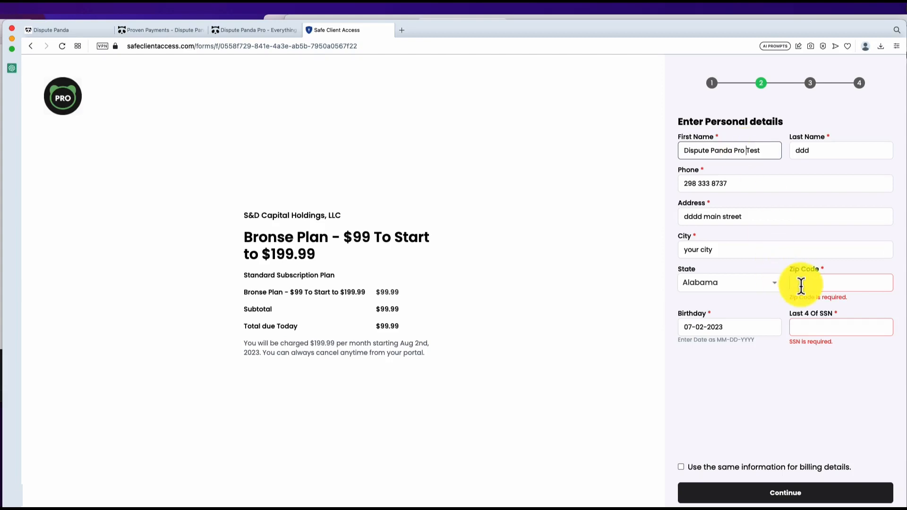
text(2222)
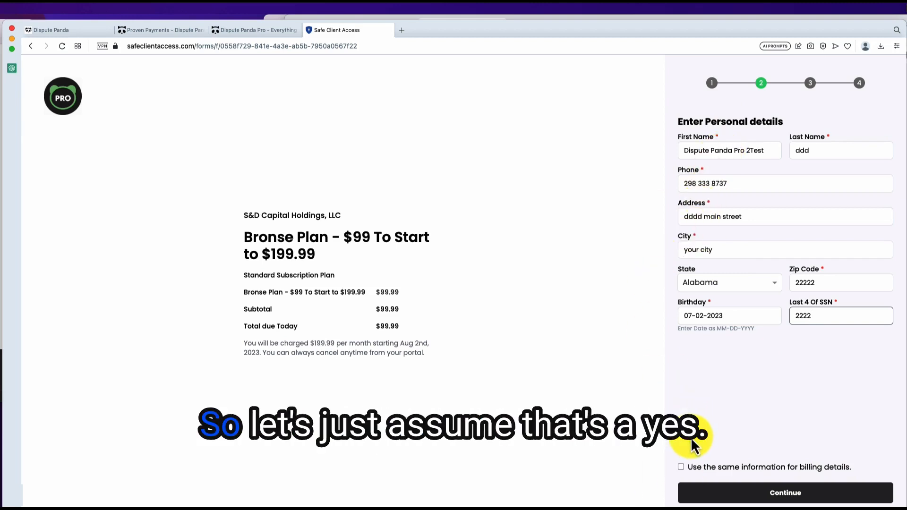
click(681, 467)
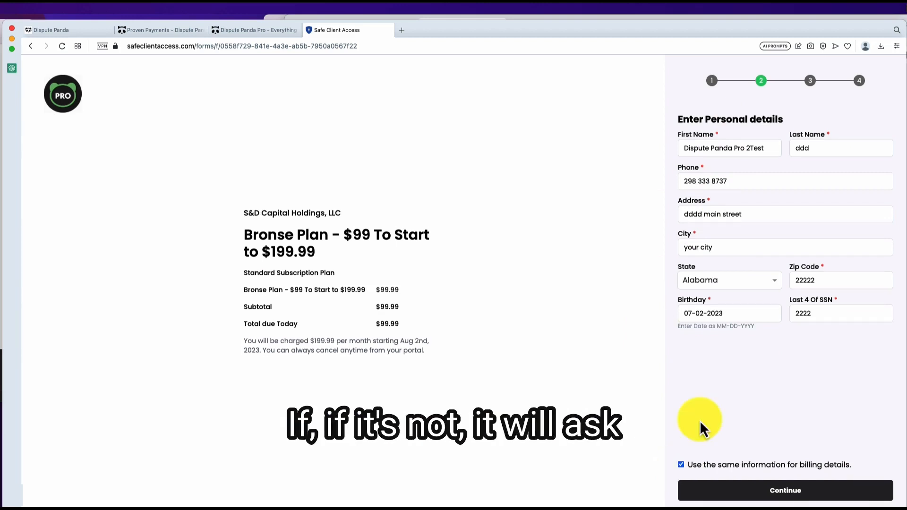
click(771, 498)
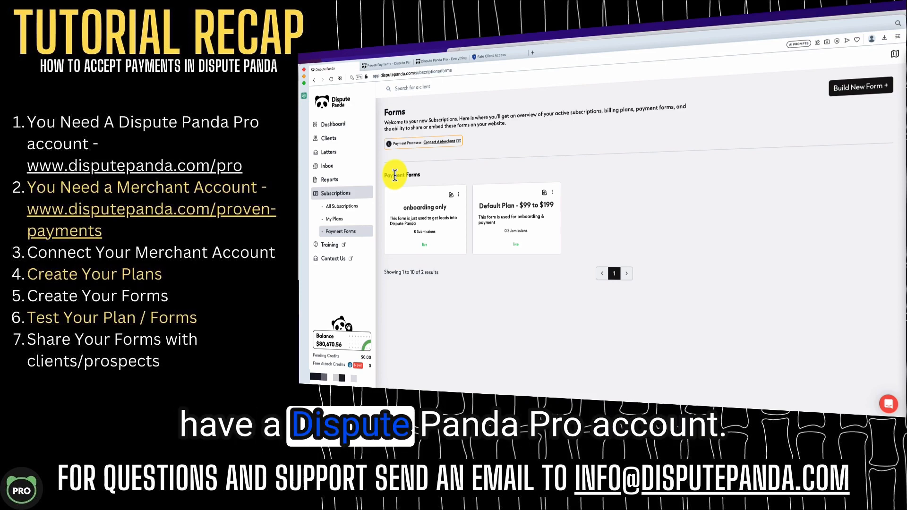
Step: View the Dispute Panda Pro landing page, then go back to the Payment Forms list
click(421, 62)
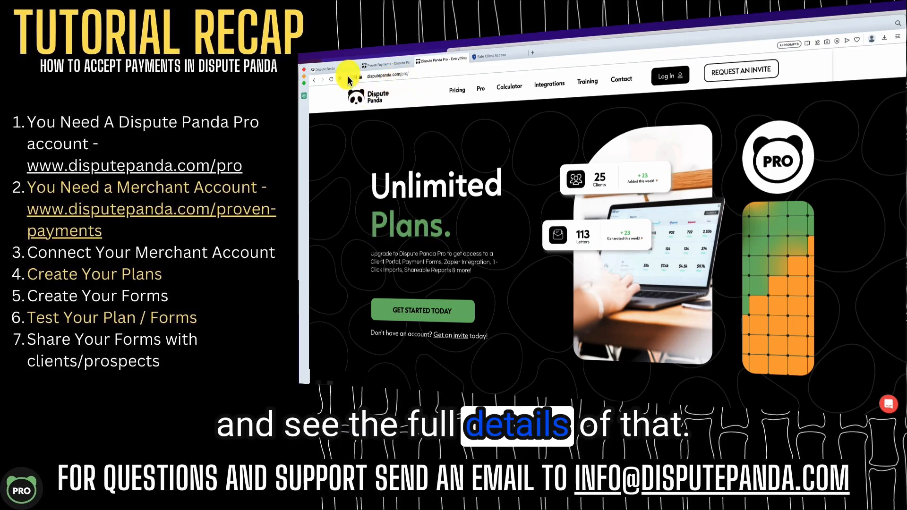
click(330, 69)
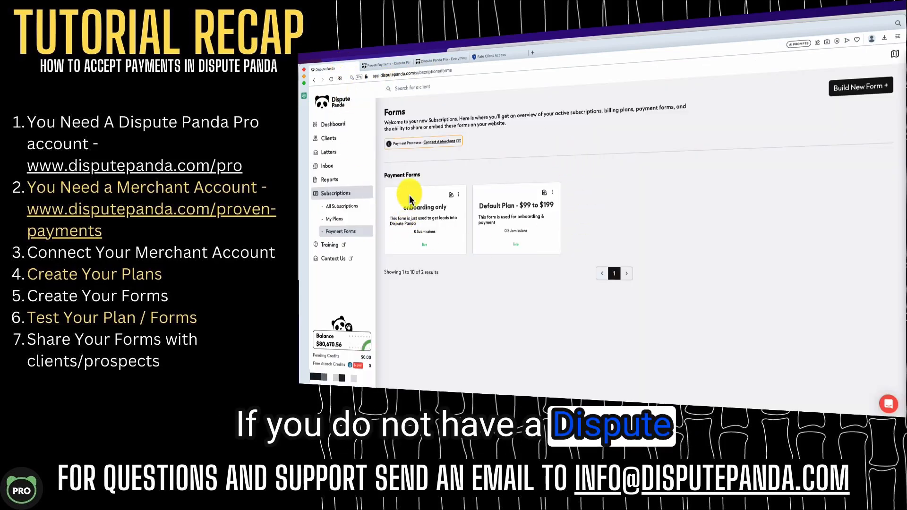